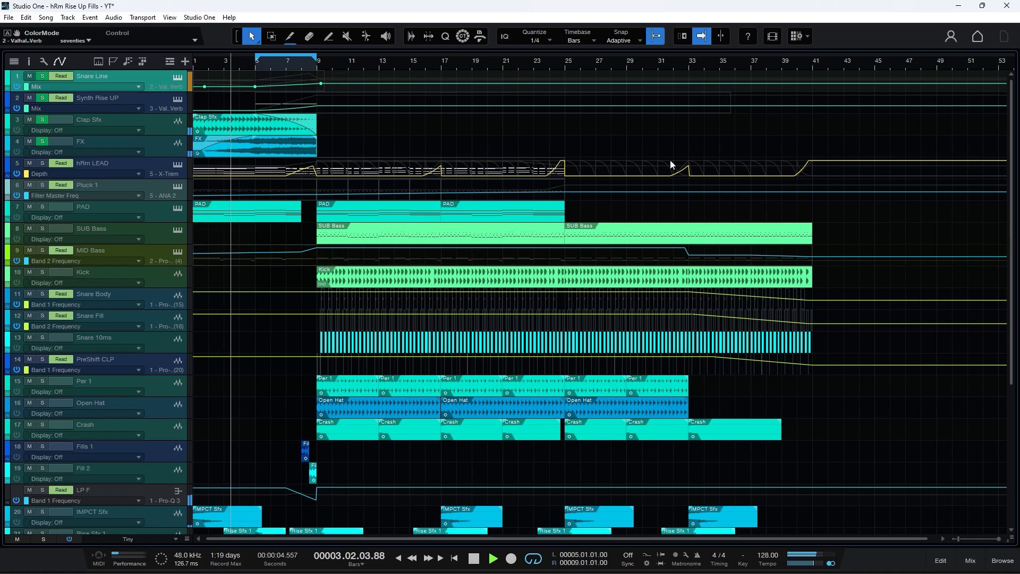
Open the Synth Rise UP track's Serum instrument and its ValhallaVintageVerb effect
{"action": "key", "text": "a"}
{"action": "left_click", "coordinate": [177, 101]}
{"action": "key", "text": "a"}
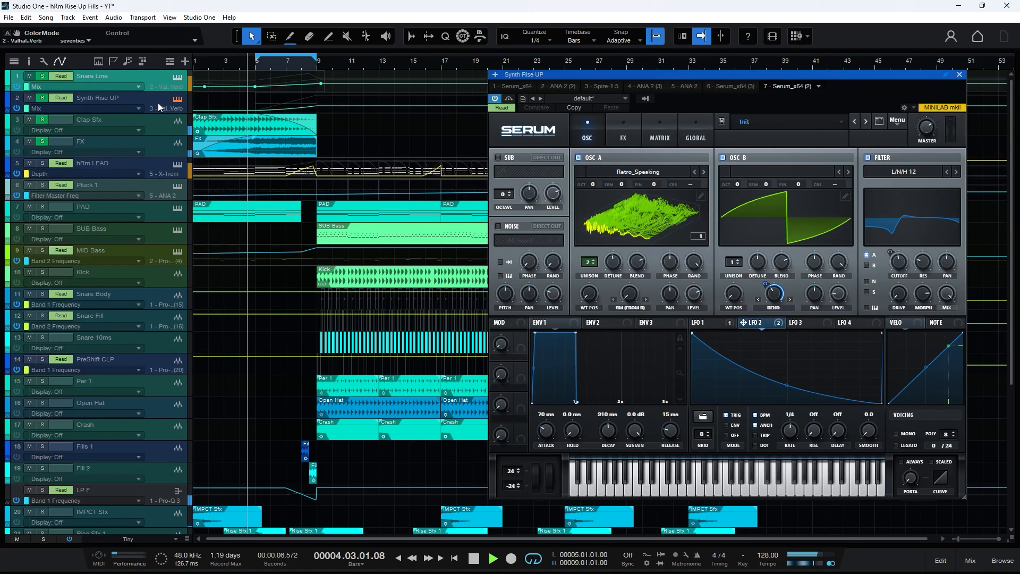
{"action": "double_click", "coordinate": [159, 100]}
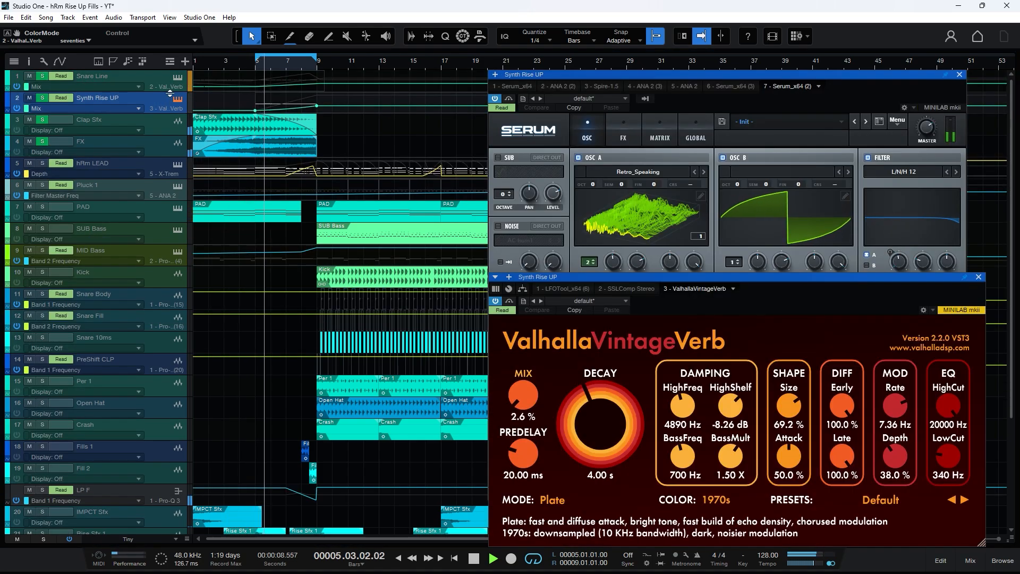
Hide the track automation and open the Snare Line notes in the editor, with the Serum and ValhallaVintageVerb windows in front
{"action": "key", "text": "a"}
{"action": "left_click", "coordinate": [155, 78]}
{"action": "key", "text": "F2"}
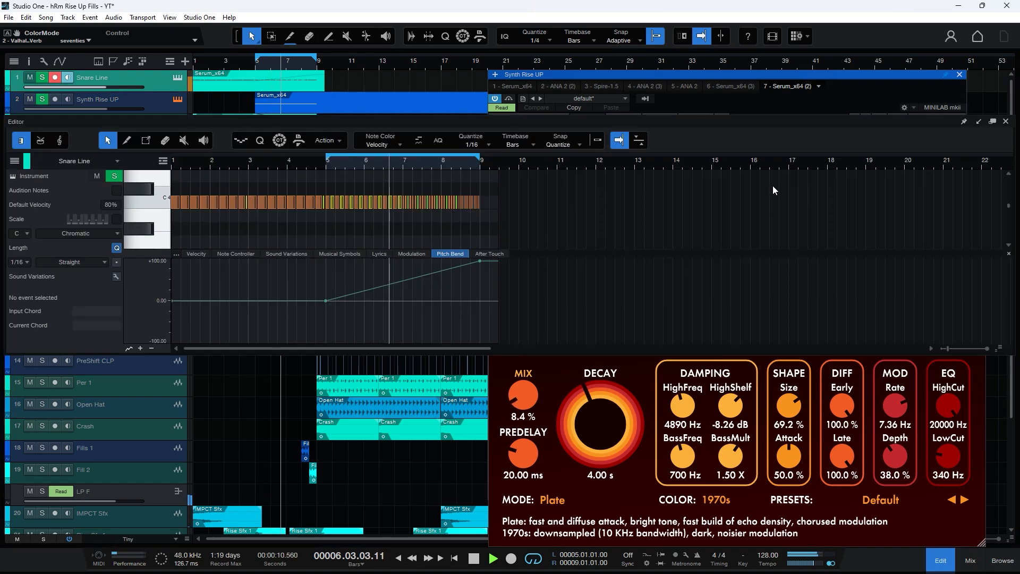
{"action": "left_click", "coordinate": [841, 100]}
{"action": "left_click", "coordinate": [922, 520]}
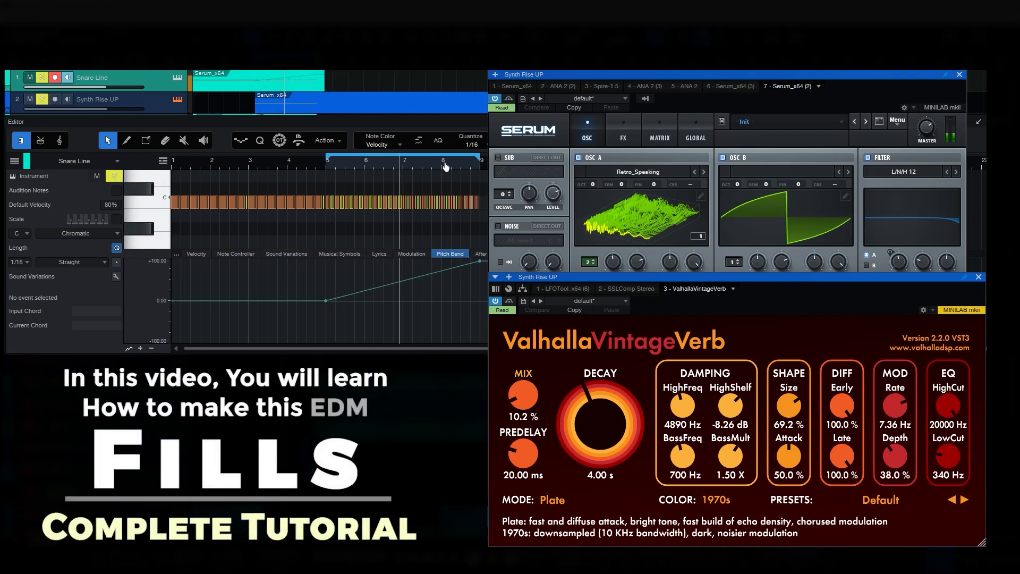
{"action": "left_click_drag", "start_coordinate": [447, 163], "coordinate": [438, 173]}
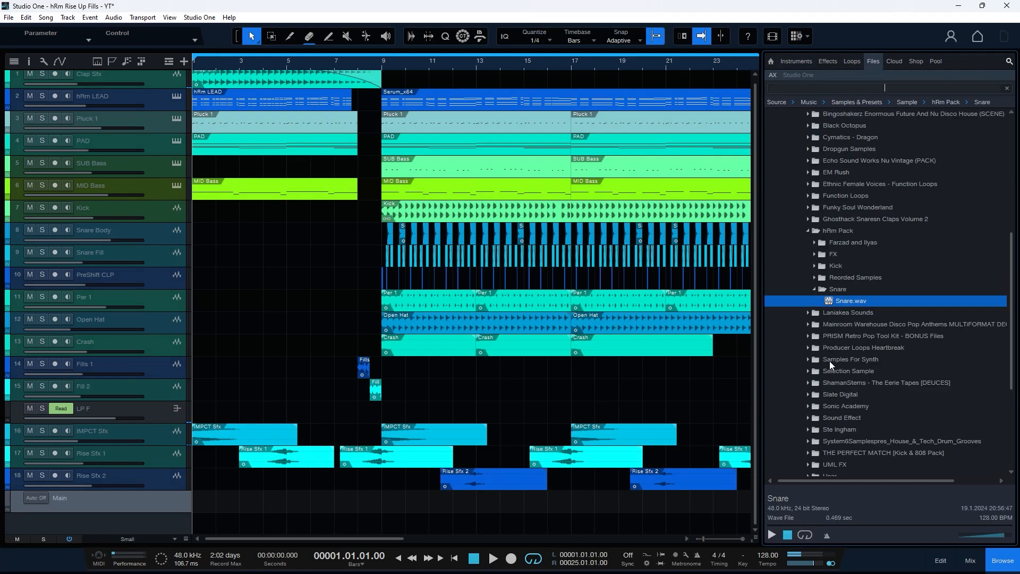
Import Snare.wav from the hRm Pack's Snare folder onto a new track at bar 1 and audition it soloed
{"action": "left_click_drag", "start_coordinate": [843, 300], "coordinate": [198, 526]}
{"action": "key", "text": "shift+z"}
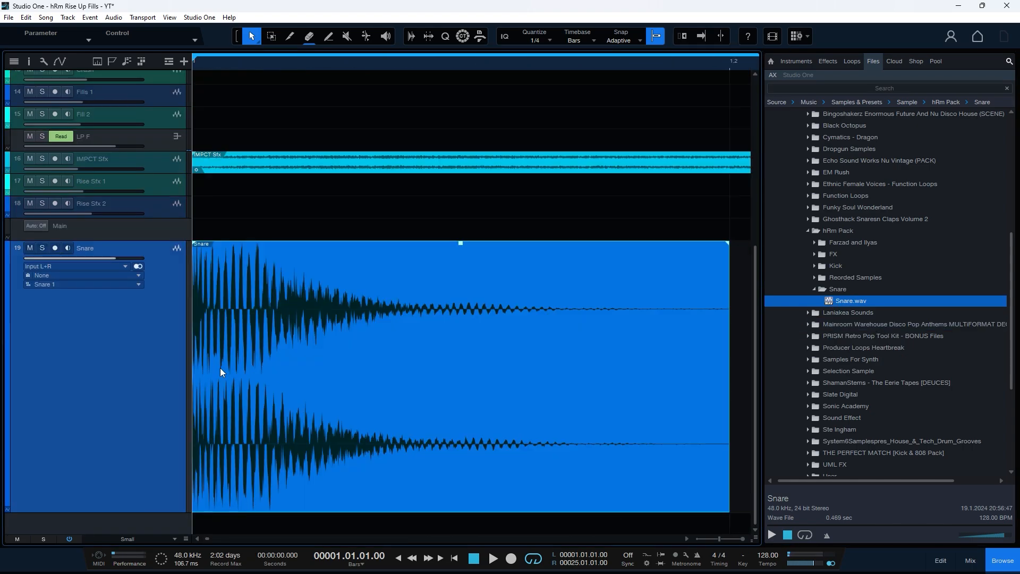
{"action": "key", "text": "s"}
{"action": "key", "text": "space"}
{"action": "key", "text": "space"}
{"action": "key", "text": "space"}
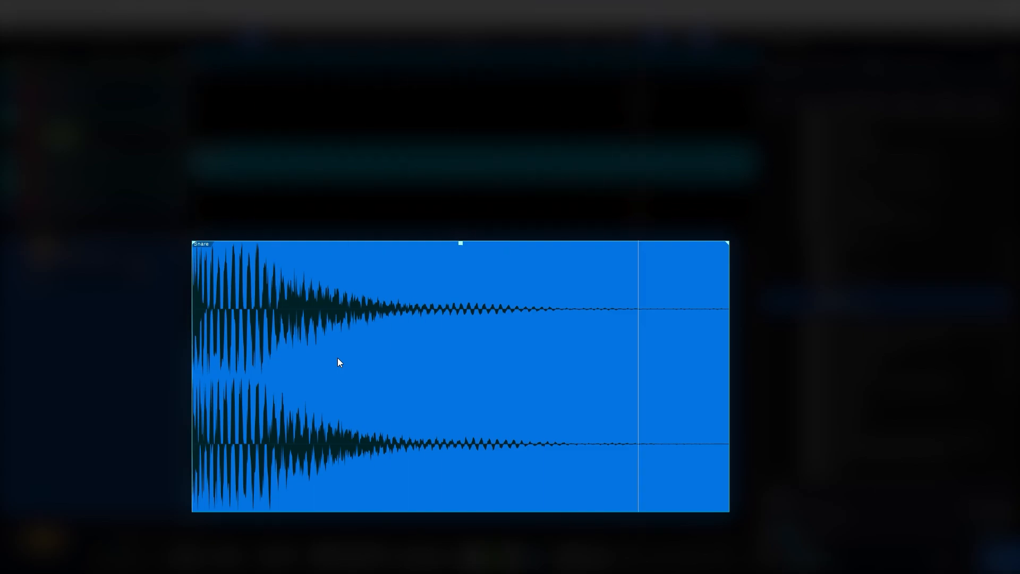
{"action": "key", "text": "shift+z"}
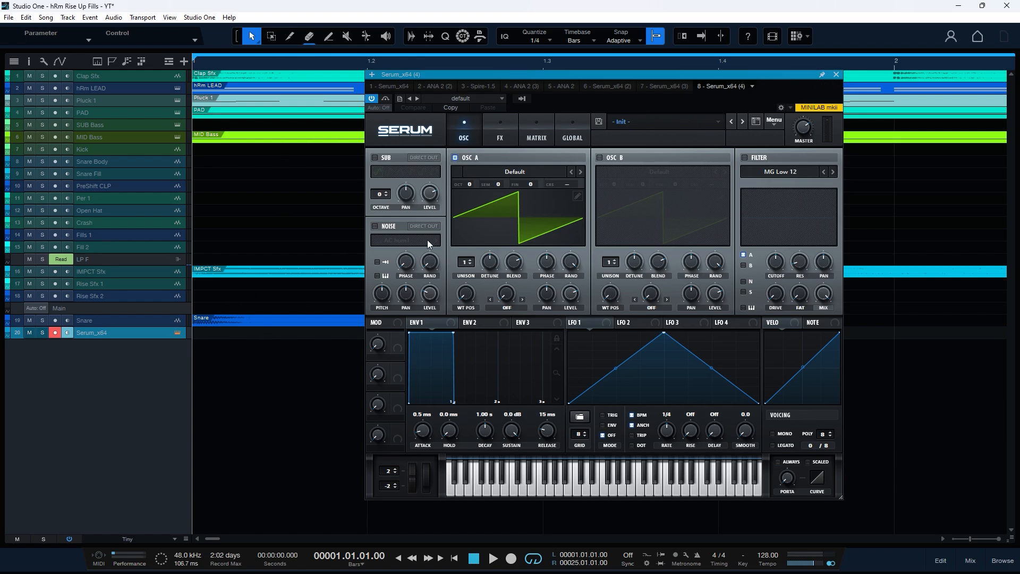
Load the Snare sample into Serum's Noise oscillator with OSC A switched off, and modulate the noise level with velocity
{"action": "left_click", "coordinate": [375, 226]}
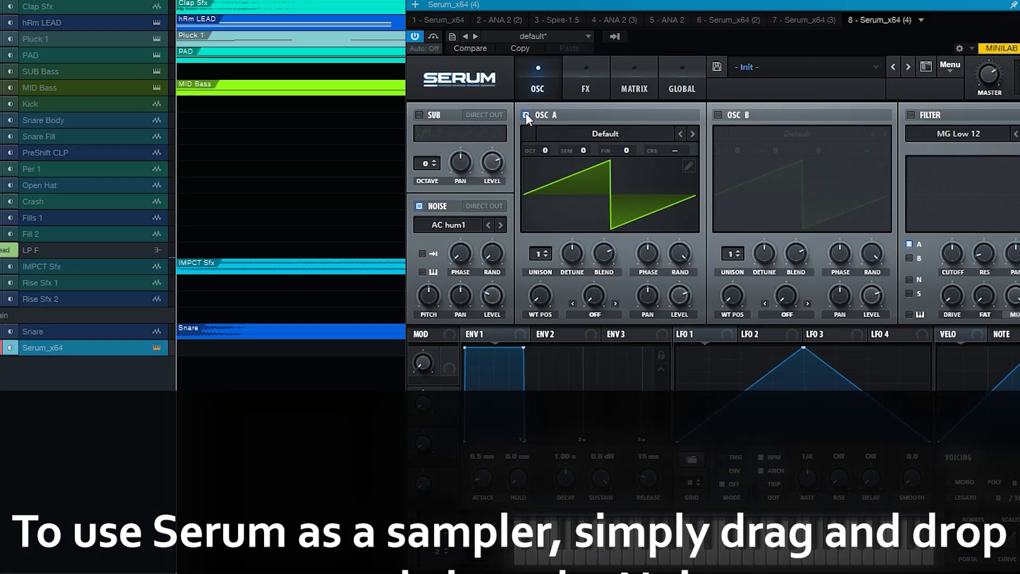
{"action": "left_click", "coordinate": [525, 113]}
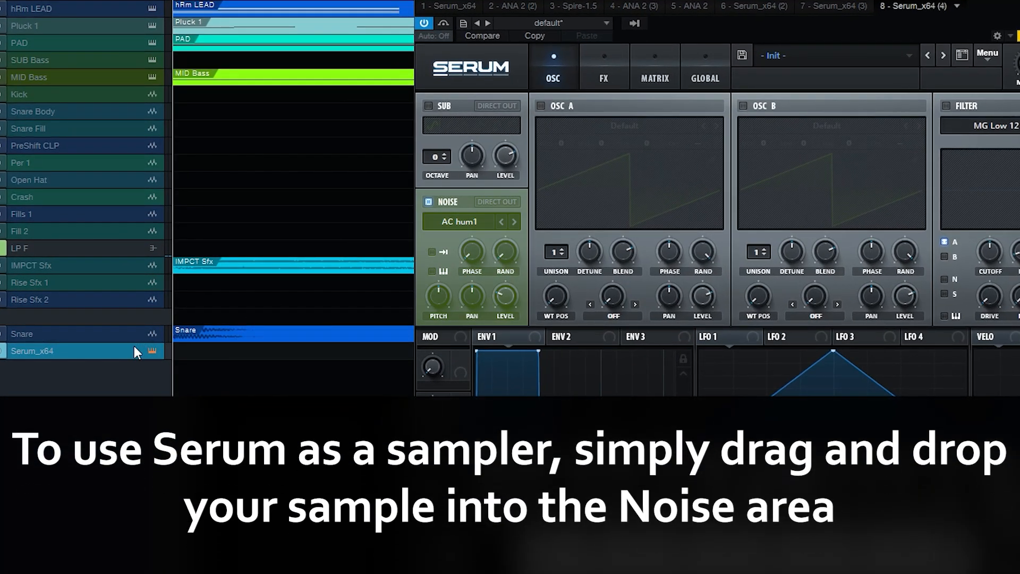
{"action": "left_click_drag", "start_coordinate": [139, 344], "coordinate": [142, 378]}
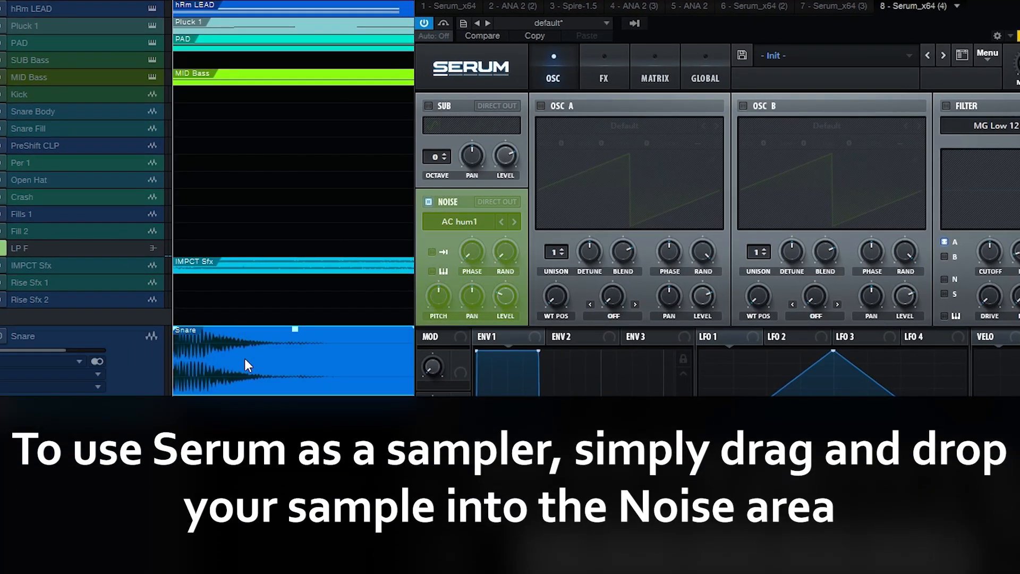
{"action": "left_click_drag", "start_coordinate": [244, 359], "coordinate": [477, 232]}
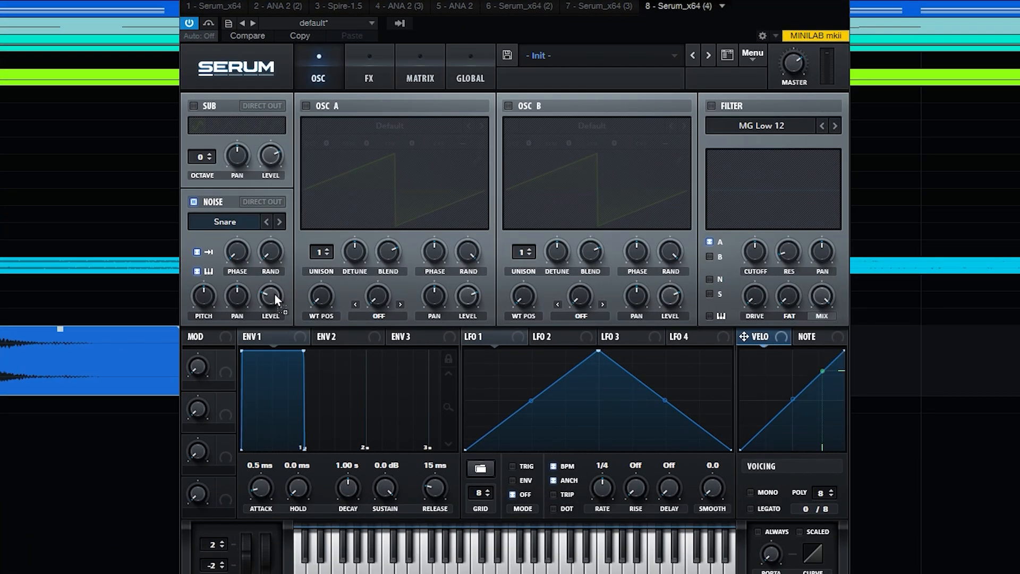
{"action": "left_click_drag", "start_coordinate": [274, 294], "coordinate": [272, 294]}
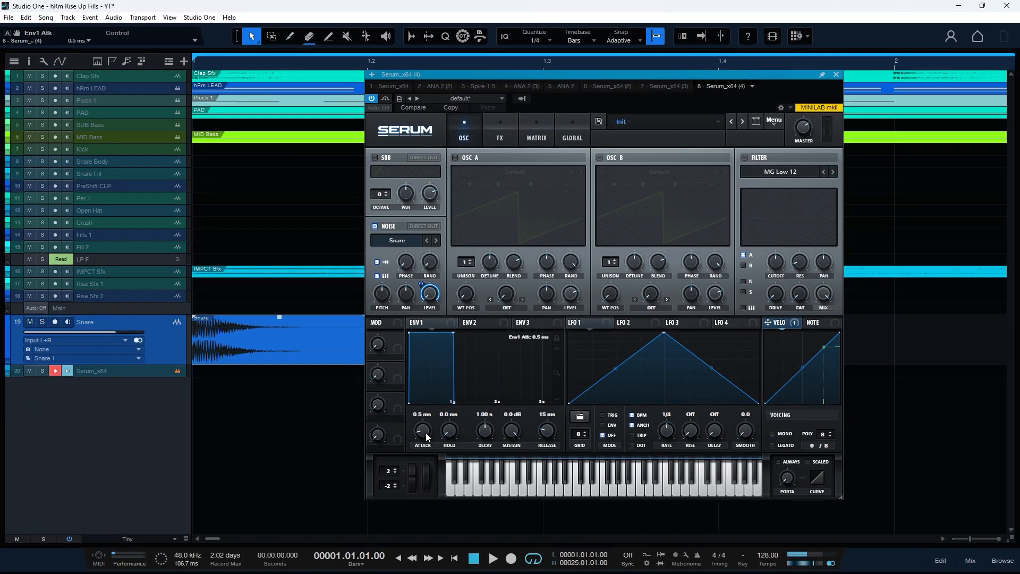
Shape ENV 1 with 0 ms attack, sustain at -oo dB, an outward-curved decay and a 400 ms decay time
{"action": "left_click_drag", "start_coordinate": [452, 333], "coordinate": [450, 431]}
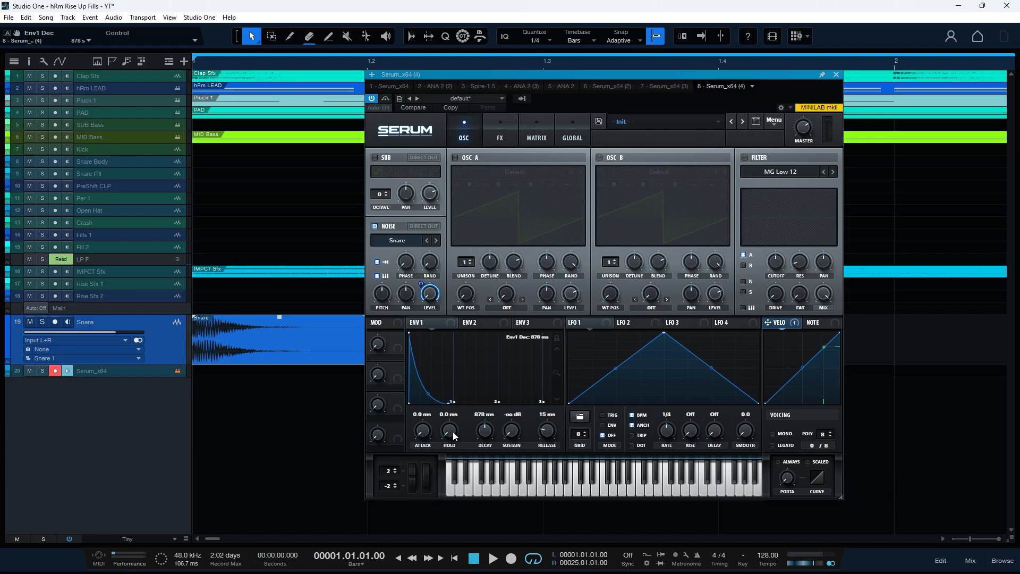
{"action": "left_click_drag", "start_coordinate": [426, 389], "coordinate": [424, 369]}
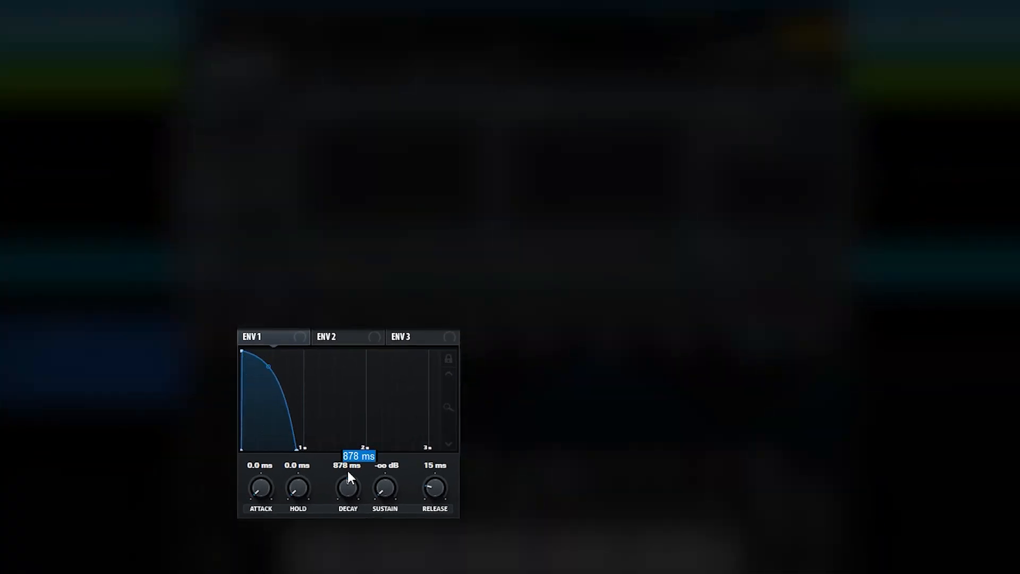
{"action": "type", "text": "400"}
{"action": "key", "text": "Return"}
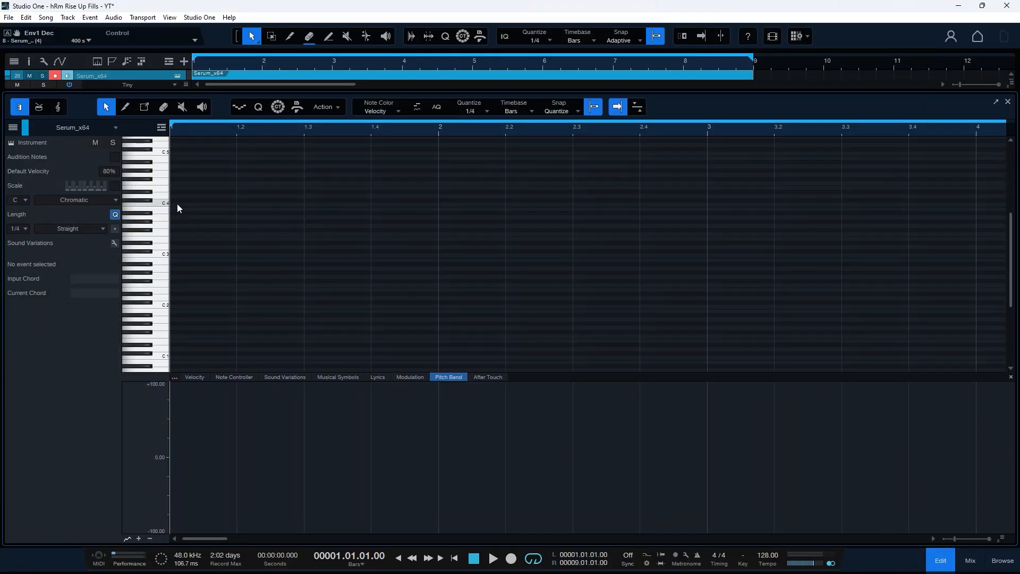
Fill bars 1 and 2 of the Serum part with consecutive quarter notes on C4
{"action": "double_click", "coordinate": [177, 204]}
{"action": "left_click_drag", "start_coordinate": [233, 130], "coordinate": [235, 114]}
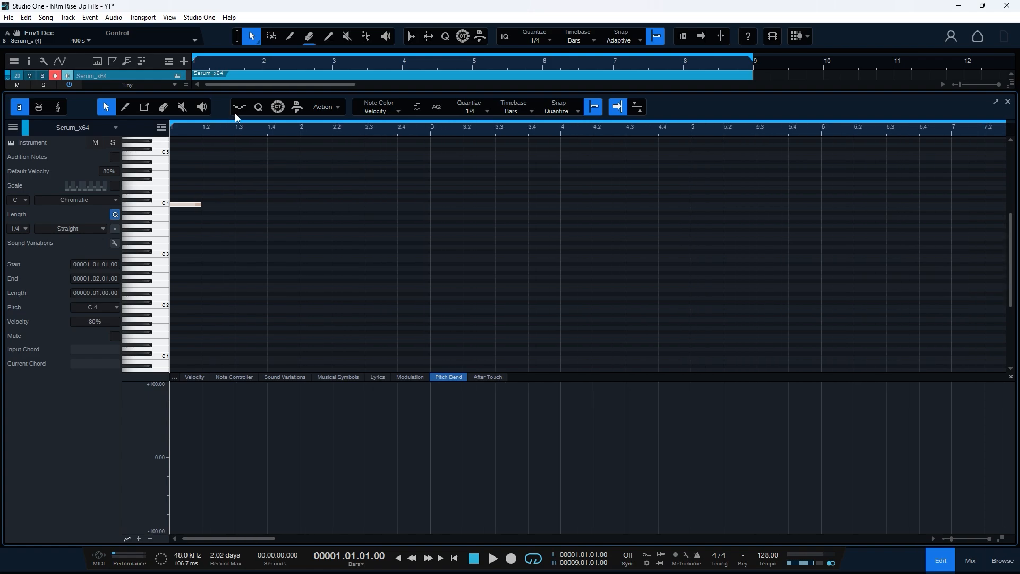
{"action": "key", "text": "d"}
{"action": "key", "text": "d"}
{"action": "key", "text": "d"}
{"action": "left_click_drag", "start_coordinate": [335, 177], "coordinate": [133, 246]}
{"action": "key", "text": "d"}
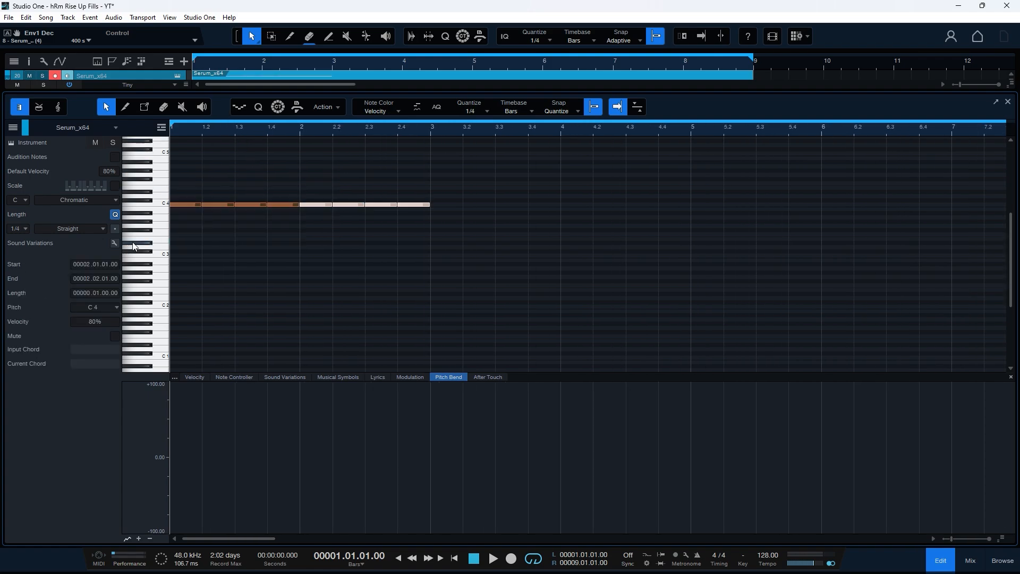
Set the editor's quantize to 1/16 and shorten the last C4 note of bar 2 by one sixteenth
{"action": "left_click", "coordinate": [411, 256]}
{"action": "left_click", "coordinate": [478, 112]}
{"action": "left_click", "coordinate": [568, 129]}
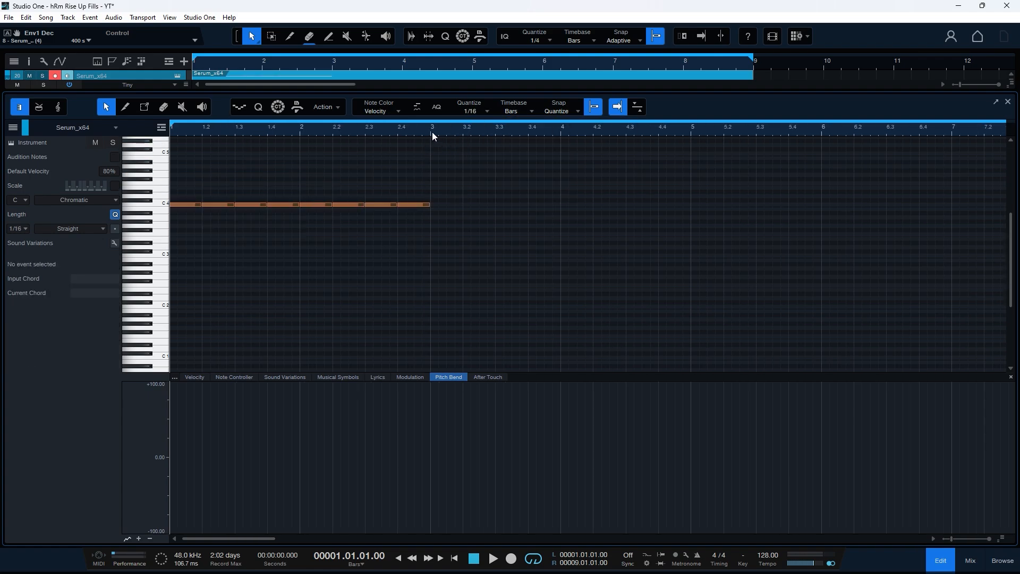
{"action": "left_click_drag", "start_coordinate": [432, 132], "coordinate": [427, 155]}
{"action": "left_click_drag", "start_coordinate": [445, 206], "coordinate": [427, 207]}
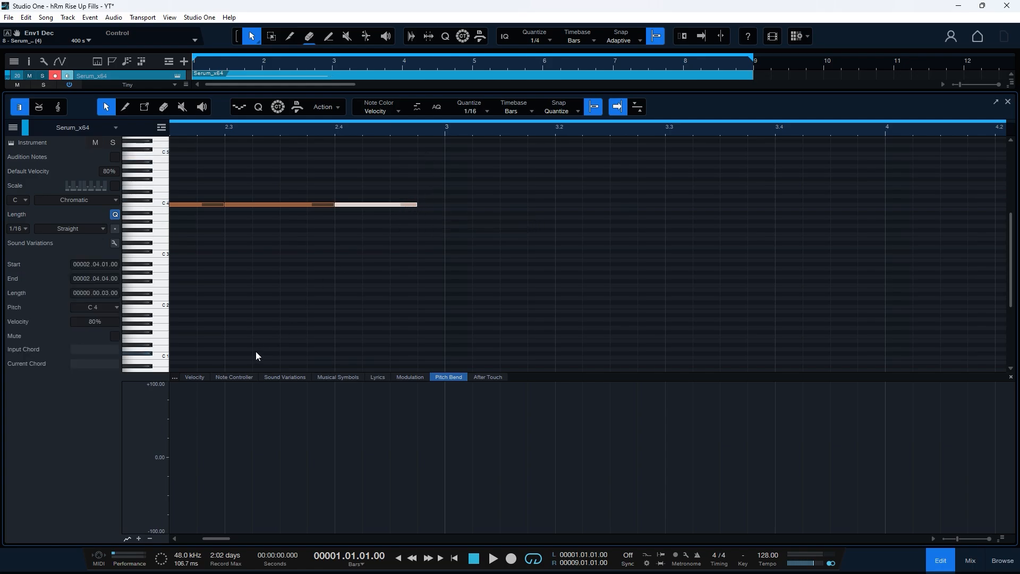
Add a sixteenth C4 note at the end of bar 2 and lower its velocity to about 65%
{"action": "left_click", "coordinate": [195, 377]}
{"action": "double_click", "coordinate": [423, 205]}
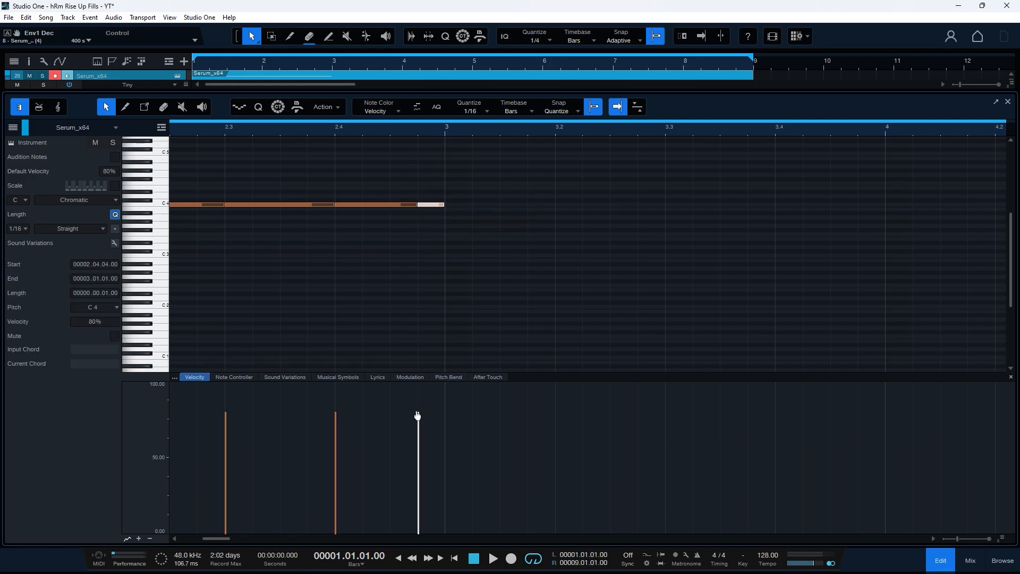
{"action": "left_click_drag", "start_coordinate": [418, 415], "coordinate": [415, 447]}
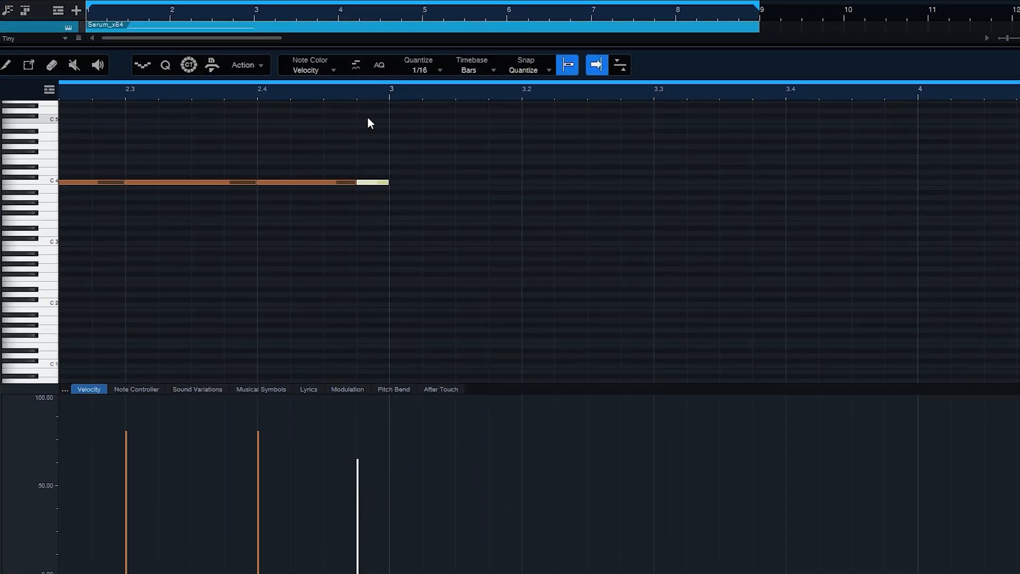
Duplicate the two-bar snare pattern into bars 3 and 4 and start playback
{"action": "left_click_drag", "start_coordinate": [378, 90], "coordinate": [442, 52]}
{"action": "left_click_drag", "start_coordinate": [288, 154], "coordinate": [35, 208]}
{"action": "key", "text": "d"}
{"action": "key", "text": "space"}
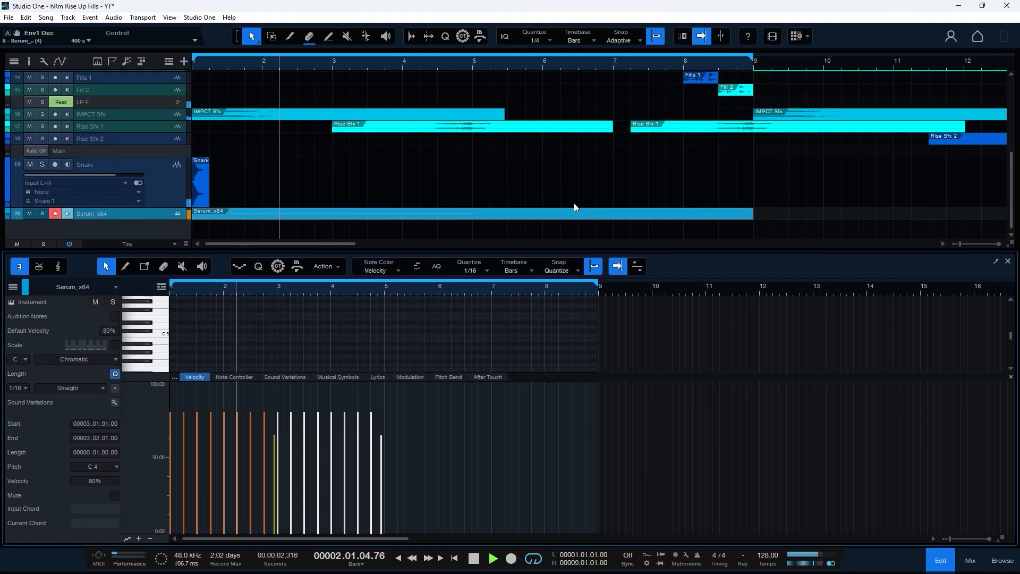
Pick the Mute tool for the arrangement and enlarge the note editor
{"action": "right_click", "coordinate": [281, 174]}
{"action": "left_click", "coordinate": [324, 245]}
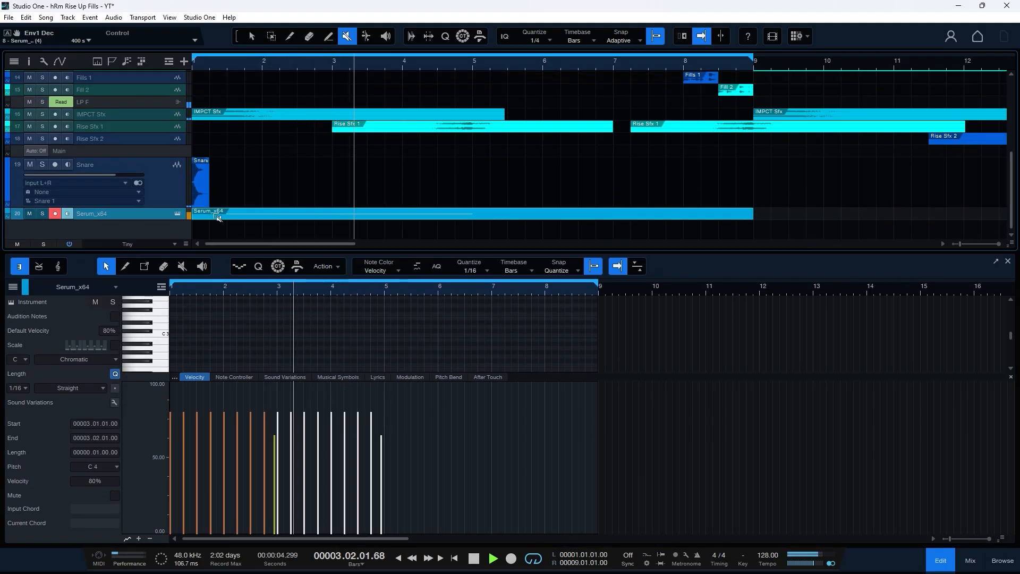
{"action": "left_click_drag", "start_coordinate": [659, 252], "coordinate": [655, 112]}
{"action": "right_click", "coordinate": [490, 191]}
{"action": "left_click", "coordinate": [431, 184]}
{"action": "key", "text": "space"}
Repeat bar 4's notes in bar 5 and split its first beat with an added eighth note at about 65% velocity
{"action": "left_click_drag", "start_coordinate": [422, 150], "coordinate": [464, 134]}
{"action": "left_click_drag", "start_coordinate": [417, 174], "coordinate": [170, 234]}
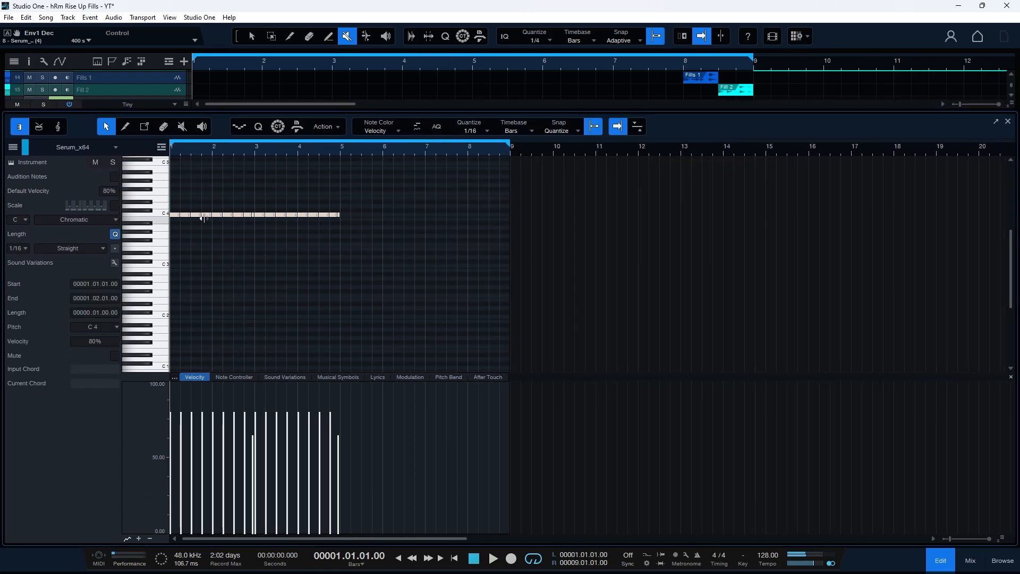
{"action": "left_click", "coordinate": [345, 210]}
{"action": "left_click_drag", "start_coordinate": [270, 117], "coordinate": [282, 137]}
{"action": "left_click_drag", "start_coordinate": [340, 150], "coordinate": [282, 195]}
{"action": "left_click_drag", "start_coordinate": [294, 113], "coordinate": [295, 133]}
{"action": "left_click", "coordinate": [301, 160]}
{"action": "mouse_move", "coordinate": [306, 194]}
{"action": "left_mouse_down"}
{"action": "mouse_move", "coordinate": [267, 200]}
{"action": "mouse_move", "coordinate": [287, 195]}
{"action": "left_mouse_up"}
{"action": "left_click_drag", "start_coordinate": [269, 431], "coordinate": [269, 468]}
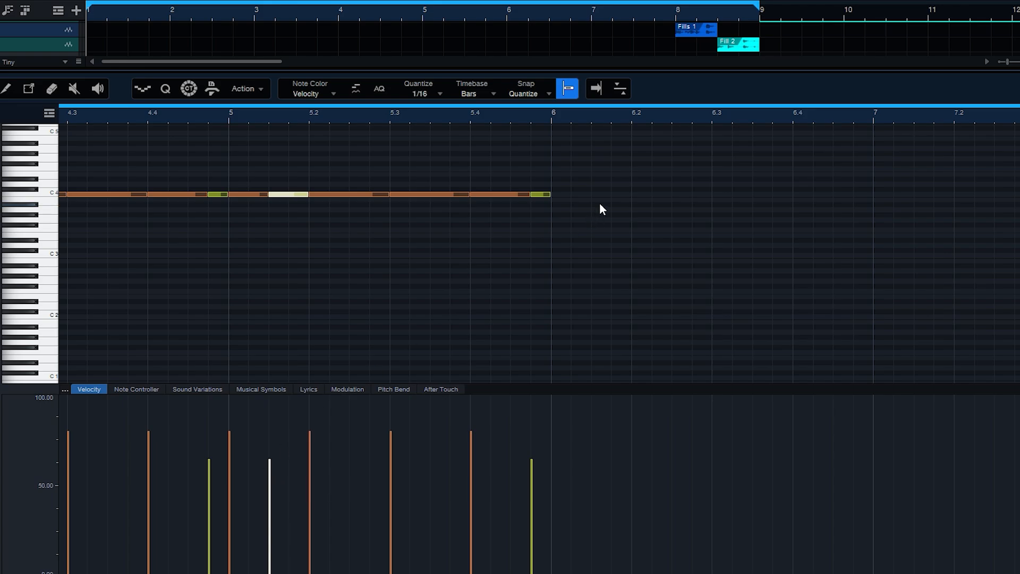
Delete the remaining notes of bar 5 and fill the bar with duplicates of the loud-soft eighth-note pair
{"action": "left_click_drag", "start_coordinate": [592, 159], "coordinate": [328, 249]}
{"action": "key", "text": "Delete"}
{"action": "left_click_drag", "start_coordinate": [349, 160], "coordinate": [244, 225]}
{"action": "key", "text": "d"}
{"action": "key", "text": "d"}
{"action": "key", "text": "d"}
{"action": "left_click_drag", "start_coordinate": [383, 113], "coordinate": [369, 107]}
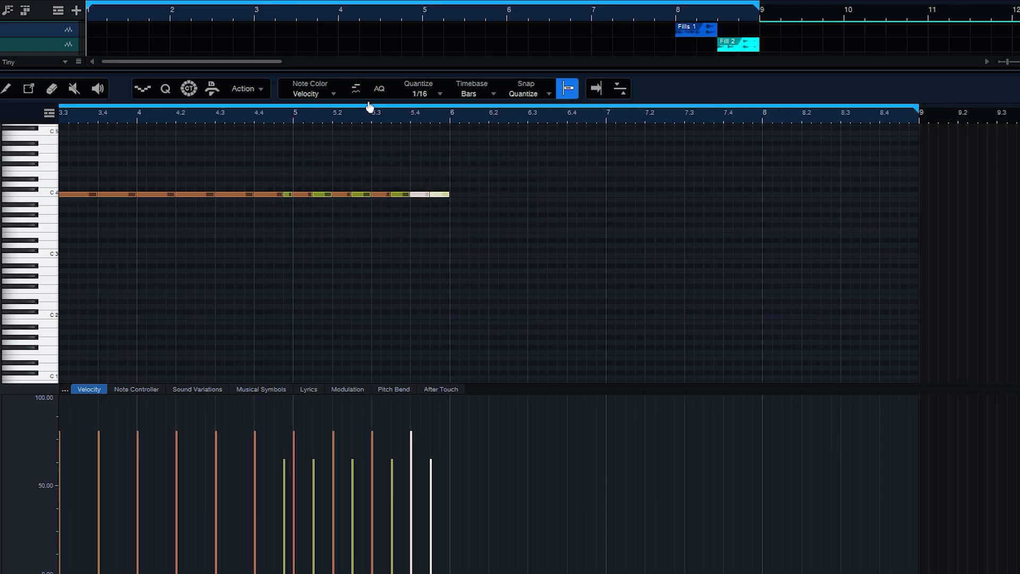
Duplicate the bar 5 eighth-note pattern into bars 6 and 7, auditioning it from bar 5
{"action": "left_click_drag", "start_coordinate": [488, 161], "coordinate": [293, 229]}
{"action": "key", "text": "d"}
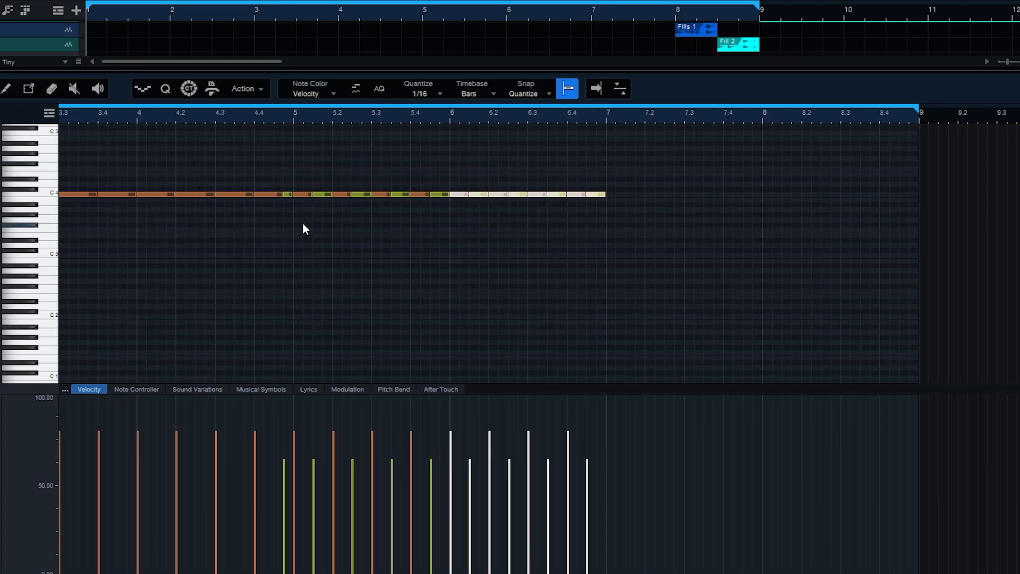
{"action": "left_click", "coordinate": [296, 113]}
{"action": "key", "text": "space"}
{"action": "left_click", "coordinate": [683, 243]}
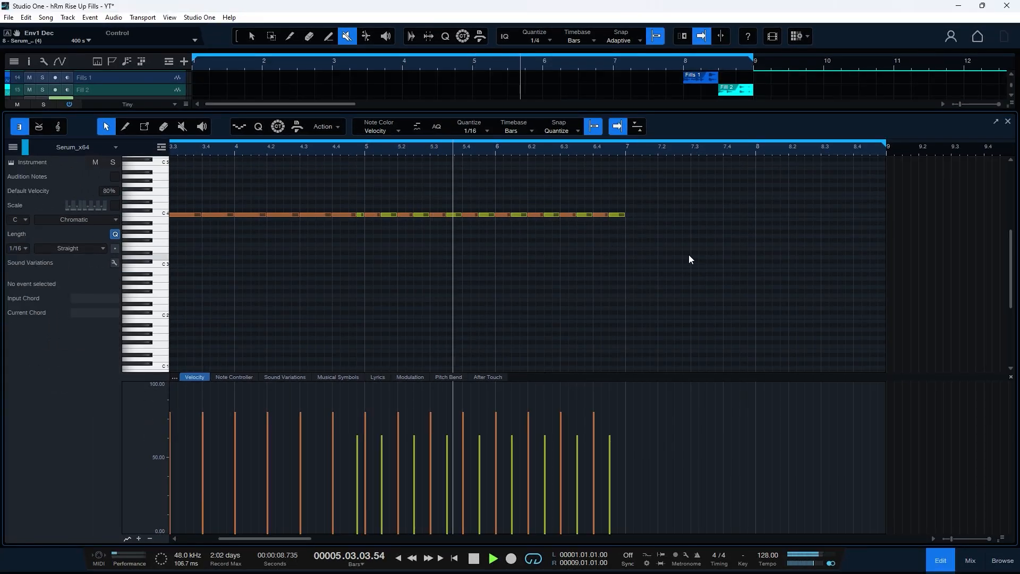
{"action": "left_click_drag", "start_coordinate": [667, 196], "coordinate": [512, 216]}
{"action": "key", "text": "d"}
{"action": "key", "text": "space"}
Break the first beat of bar 7 into four sixteenth notes and delete the rest of the bar's notes
{"action": "scroll", "coordinate": [699, 169], "scroll_direction": "up", "scroll_amount": 3}
{"action": "left_click", "coordinate": [568, 227]}
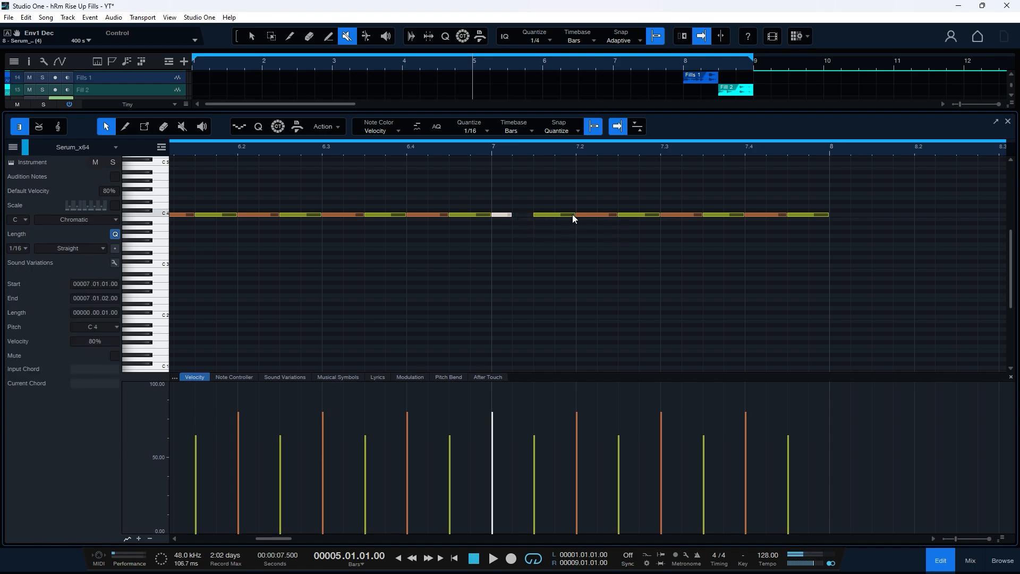
{"action": "left_click_drag", "start_coordinate": [574, 215], "coordinate": [560, 215]}
{"action": "left_click", "coordinate": [506, 214]}
{"action": "key", "text": "f"}
{"action": "key", "text": "d"}
{"action": "left_click_drag", "start_coordinate": [871, 200], "coordinate": [596, 232]}
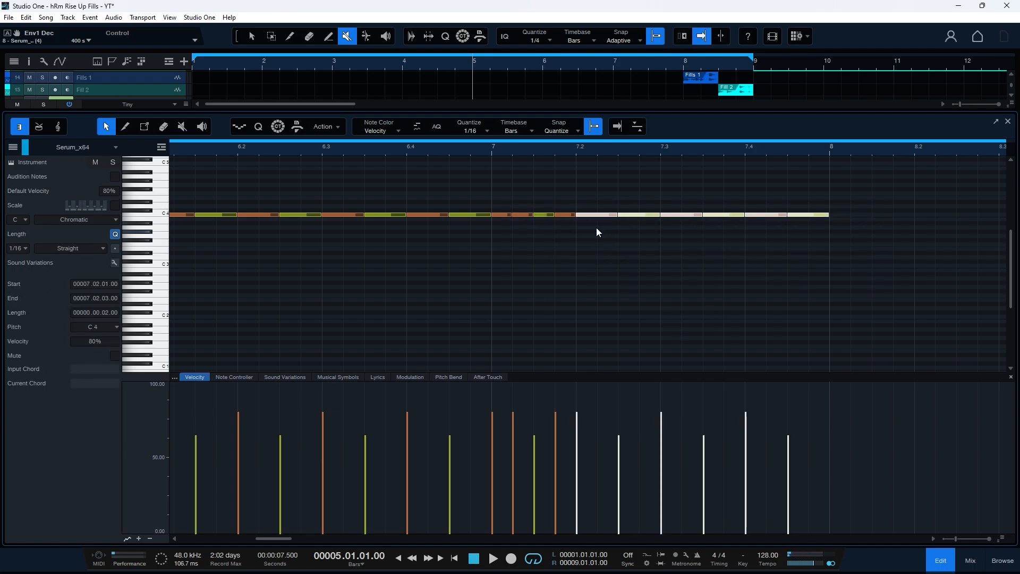
{"action": "key", "text": "Delete"}
Duplicate the one-beat sixteenth-note group until it fills bars 7 and 8
{"action": "left_click_drag", "start_coordinate": [597, 187], "coordinate": [505, 241]}
{"action": "key", "text": "d"}
{"action": "key", "text": "d"}
{"action": "key", "text": "d"}
{"action": "left_click_drag", "start_coordinate": [675, 149], "coordinate": [560, 135]}
{"action": "key", "text": "d"}
{"action": "key", "text": "d"}
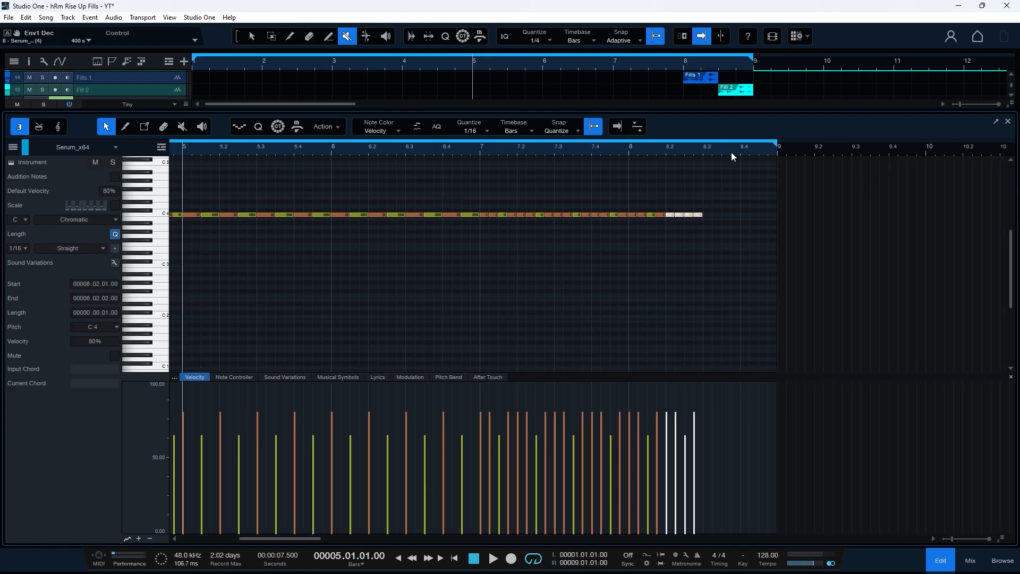
{"action": "left_click_drag", "start_coordinate": [732, 152], "coordinate": [703, 171]}
{"action": "left_click_drag", "start_coordinate": [704, 179], "coordinate": [471, 234]}
{"action": "key", "text": "d"}
Set the quantize to 1/32 and split the notes on beat 3 of bar 8 into thirty-second notes
{"action": "left_click_drag", "start_coordinate": [731, 148], "coordinate": [705, 161]}
{"action": "left_click", "coordinate": [481, 132]}
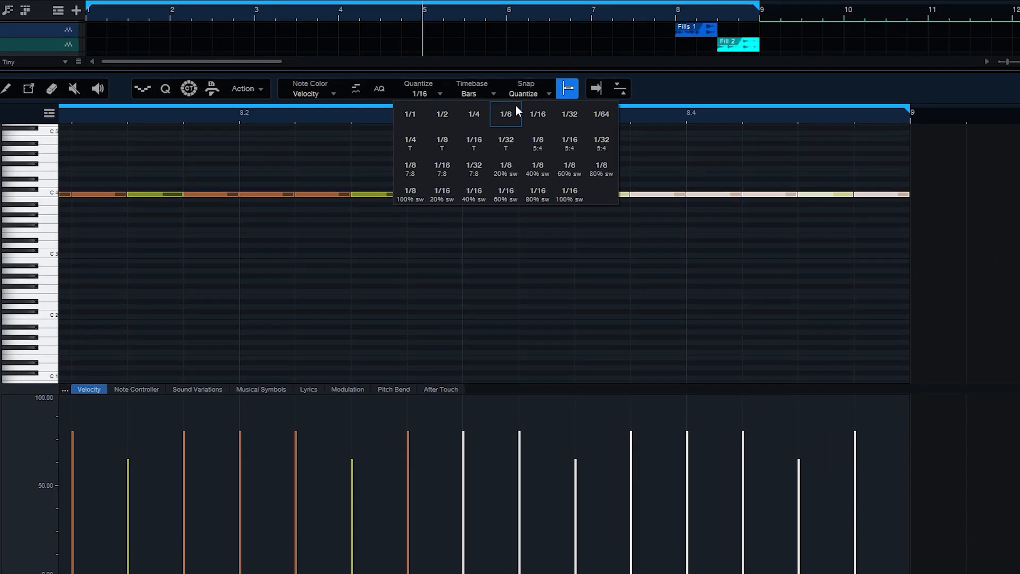
{"action": "left_click", "coordinate": [594, 147]}
{"action": "left_click_drag", "start_coordinate": [551, 215], "coordinate": [535, 218]}
{"action": "left_click", "coordinate": [562, 220]}
{"action": "left_click_drag", "start_coordinate": [572, 151], "coordinate": [669, 196]}
Replace the notes on the last beat of bar 8 with a duplicate of beat 3's thirty-second notes
{"action": "left_click_drag", "start_coordinate": [907, 165], "coordinate": [691, 221]}
{"action": "key", "text": "Delete"}
{"action": "left_click_drag", "start_coordinate": [678, 161], "coordinate": [471, 227]}
{"action": "key", "text": "d"}
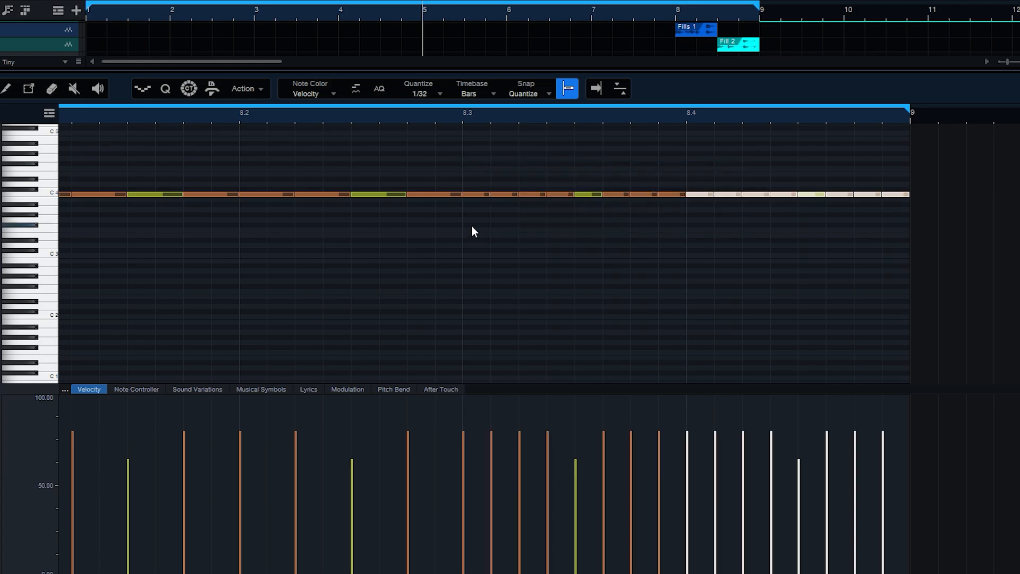
{"action": "left_click_drag", "start_coordinate": [651, 122], "coordinate": [716, 86]}
{"action": "double_click", "coordinate": [252, 118]}
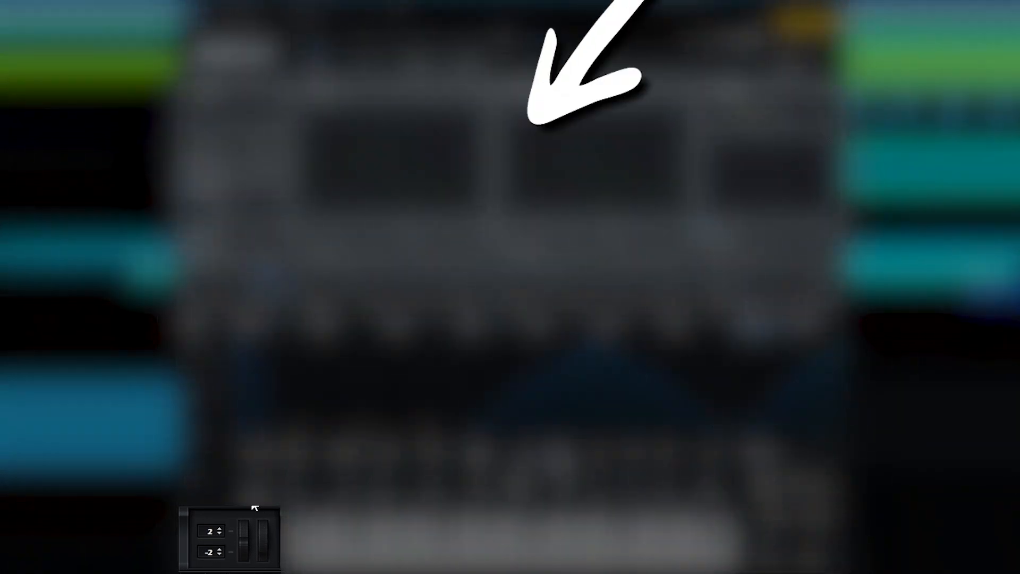
Set Serum's upward pitch-bend range to 24 semitones and close the instrument window
{"action": "left_click_drag", "start_coordinate": [209, 530], "coordinate": [232, 479]}
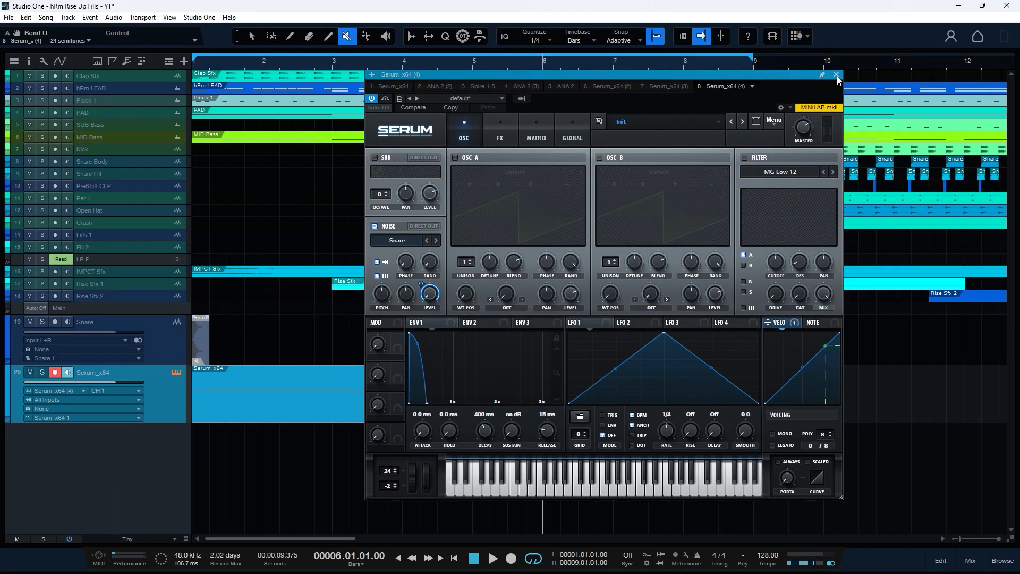
{"action": "left_click", "coordinate": [837, 76]}
Switch back to the Arrow tool and open the Serum part's Pitch Bend lane in the note editor
{"action": "right_click", "coordinate": [387, 329]}
{"action": "left_click", "coordinate": [396, 338]}
{"action": "double_click", "coordinate": [318, 416]}
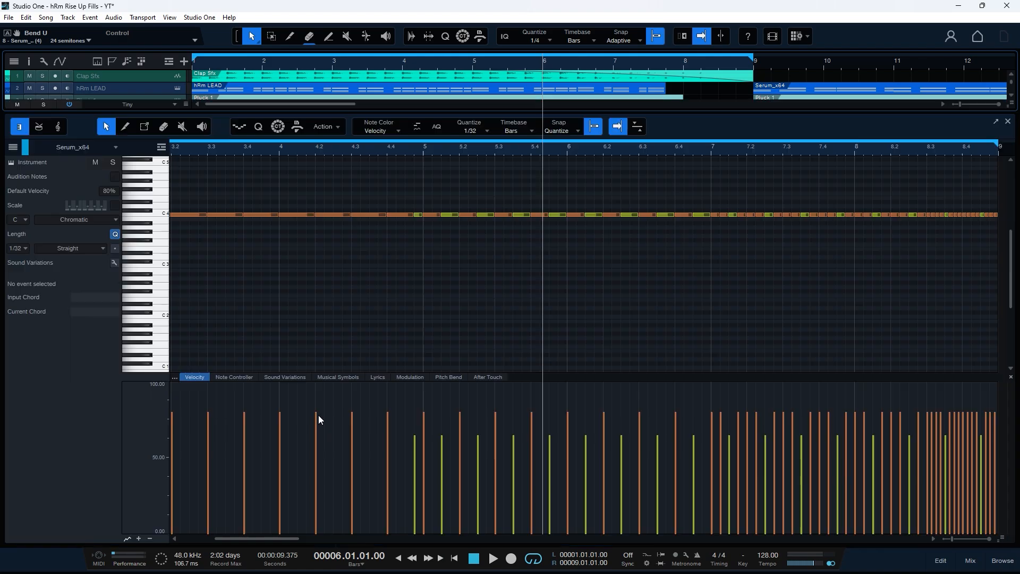
{"action": "scroll", "coordinate": [440, 146], "scroll_direction": "down", "scroll_amount": 6}
{"action": "left_click", "coordinate": [442, 376]}
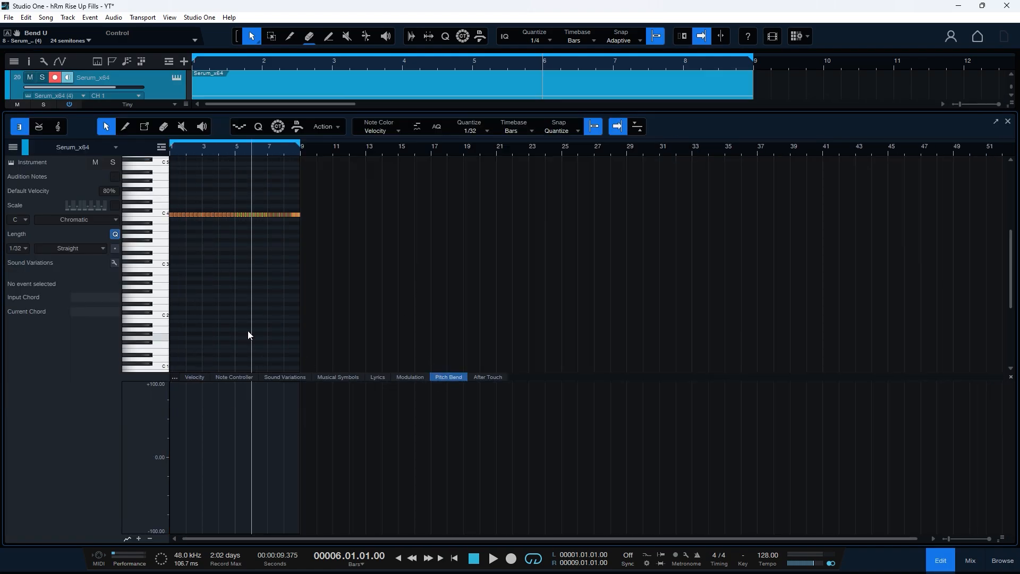
With quantize at 1/4, draw a linear pitch-bend ramp from 0 at bar 5 to +100 at bar 9
{"action": "scroll", "coordinate": [298, 152], "scroll_direction": "up", "scroll_amount": 6}
{"action": "left_click", "coordinate": [170, 460]}
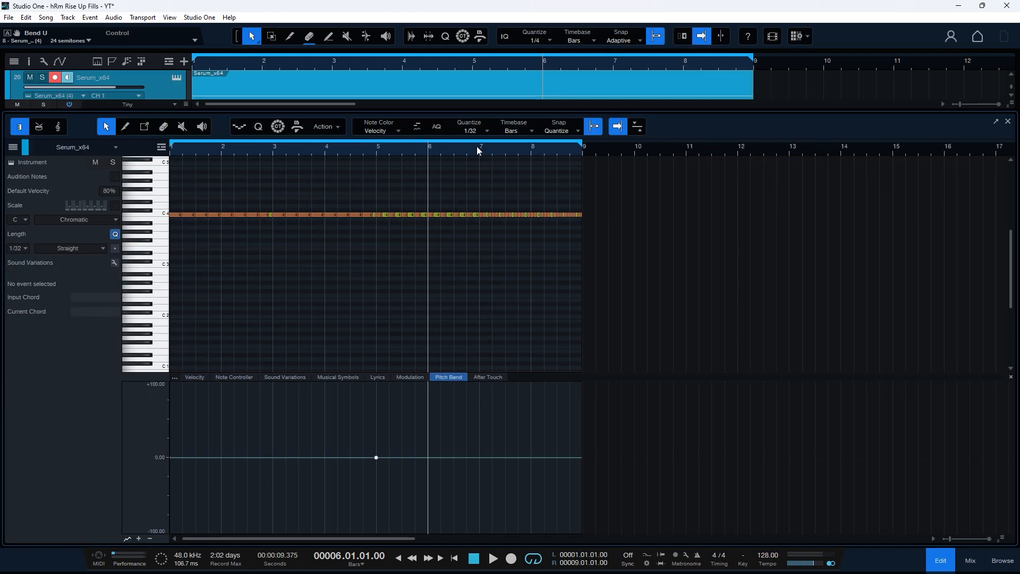
{"action": "left_click", "coordinate": [472, 131]}
{"action": "left_click", "coordinate": [512, 149]}
{"action": "left_click_drag", "start_coordinate": [416, 457], "coordinate": [595, 379]}
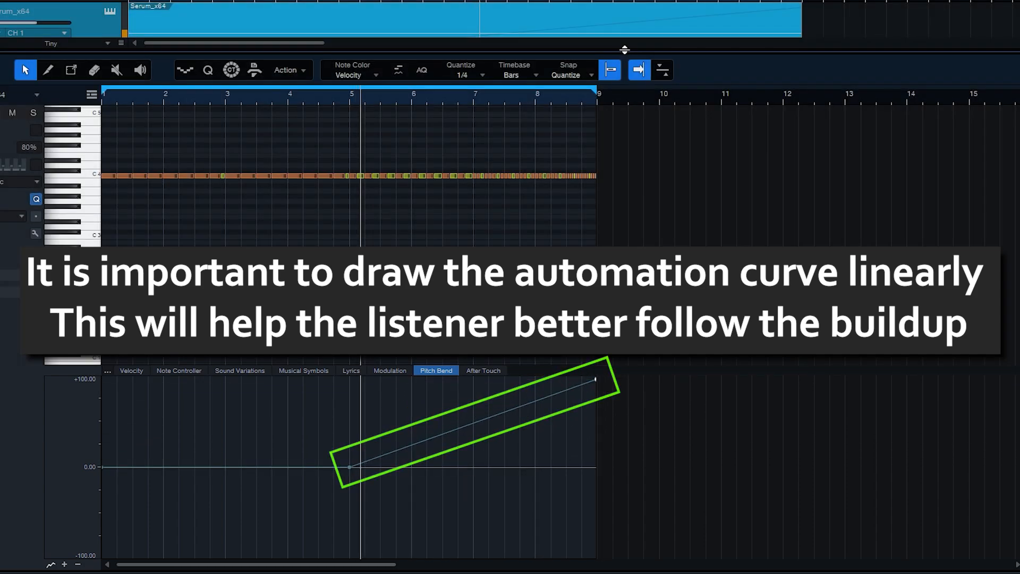
Reopen Serum, play back the snare roll to check the pitch rise, and close the note editor
{"action": "left_click_drag", "start_coordinate": [625, 49], "coordinate": [624, 170]}
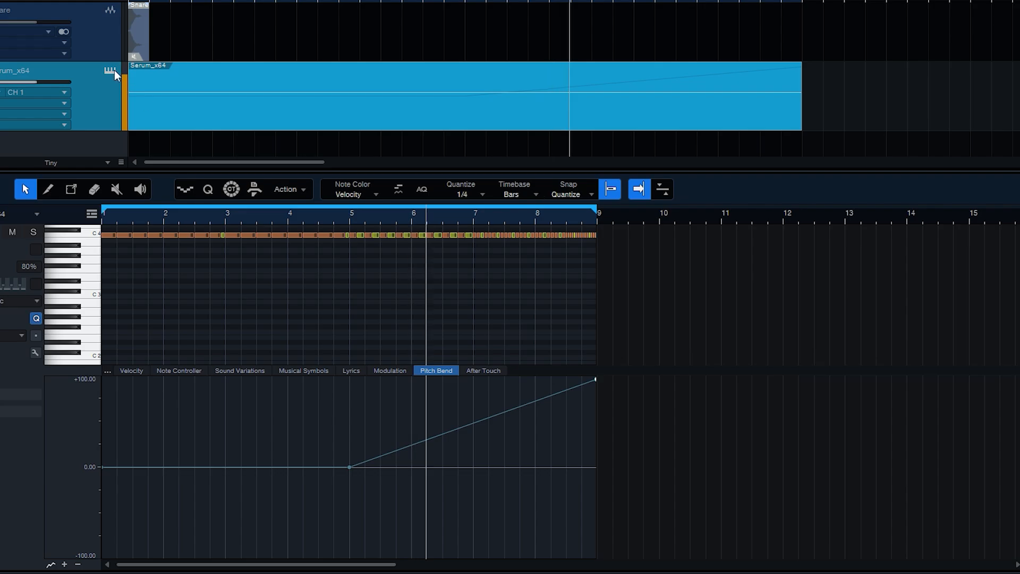
{"action": "left_click", "coordinate": [111, 71]}
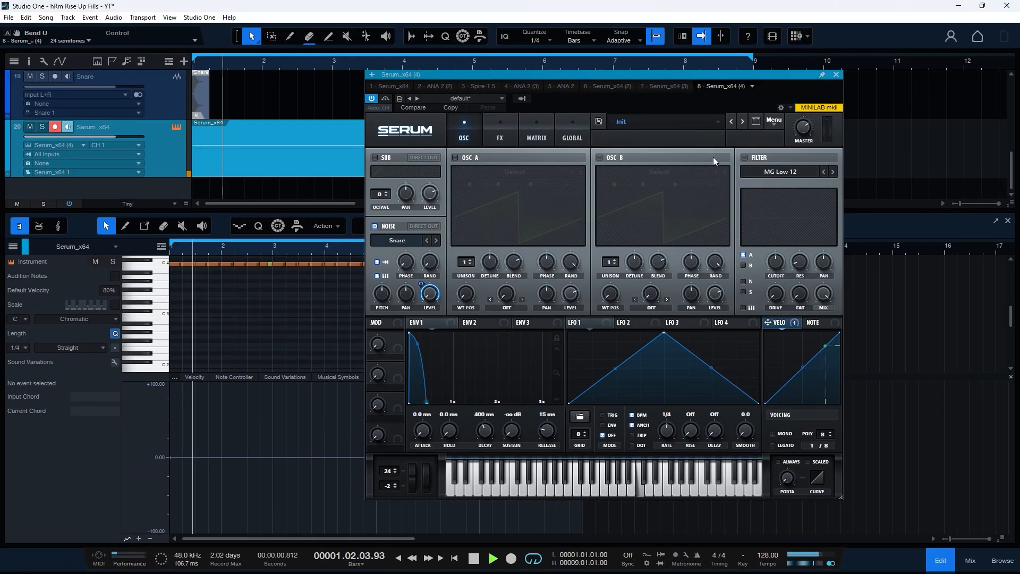
{"action": "key", "text": "space"}
{"action": "left_click", "coordinate": [1009, 221]}
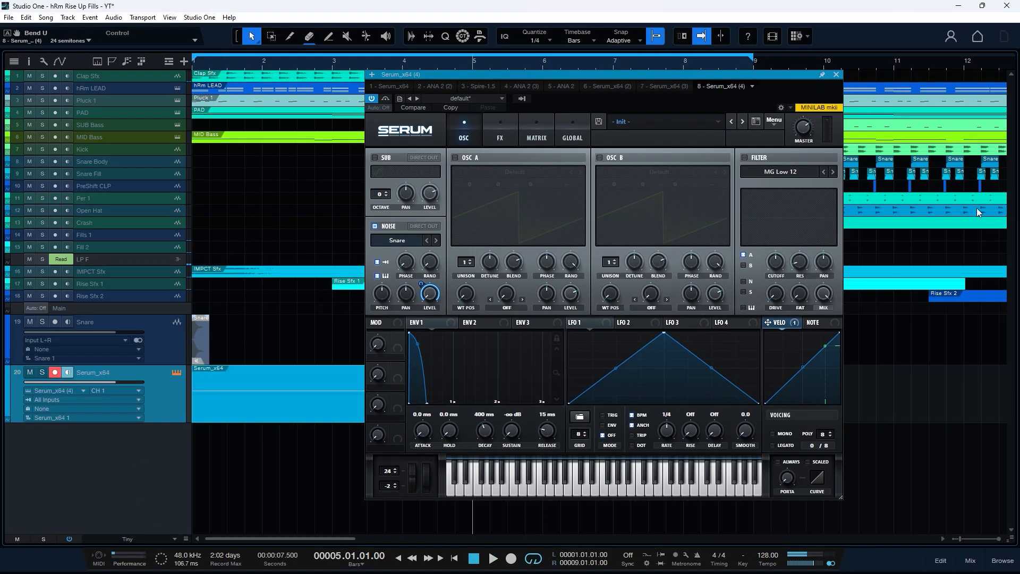
Enable the Compressor and the Plate Reverb in Serum's effects rack
{"action": "left_click", "coordinate": [496, 133]}
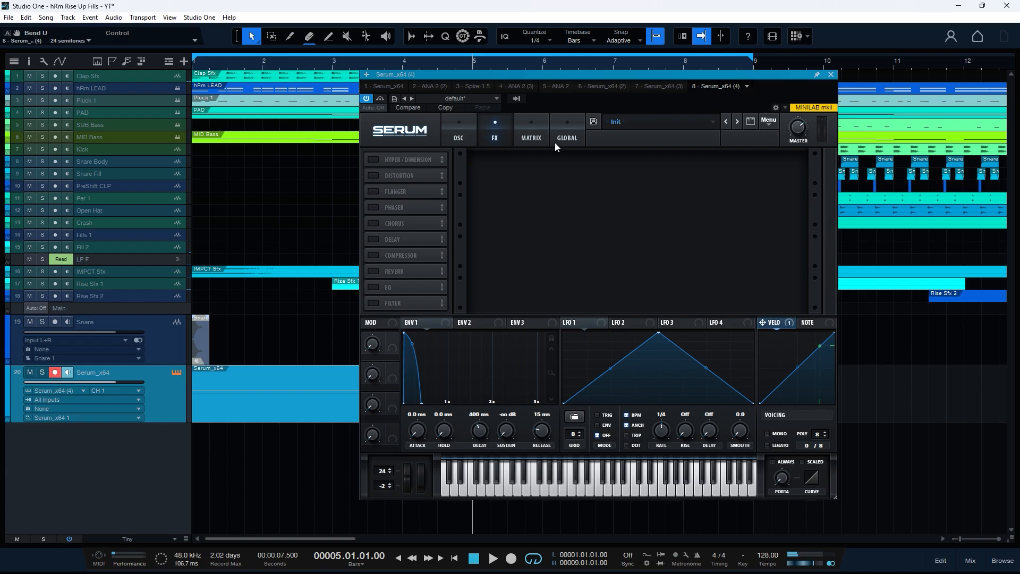
{"action": "left_click", "coordinate": [373, 256]}
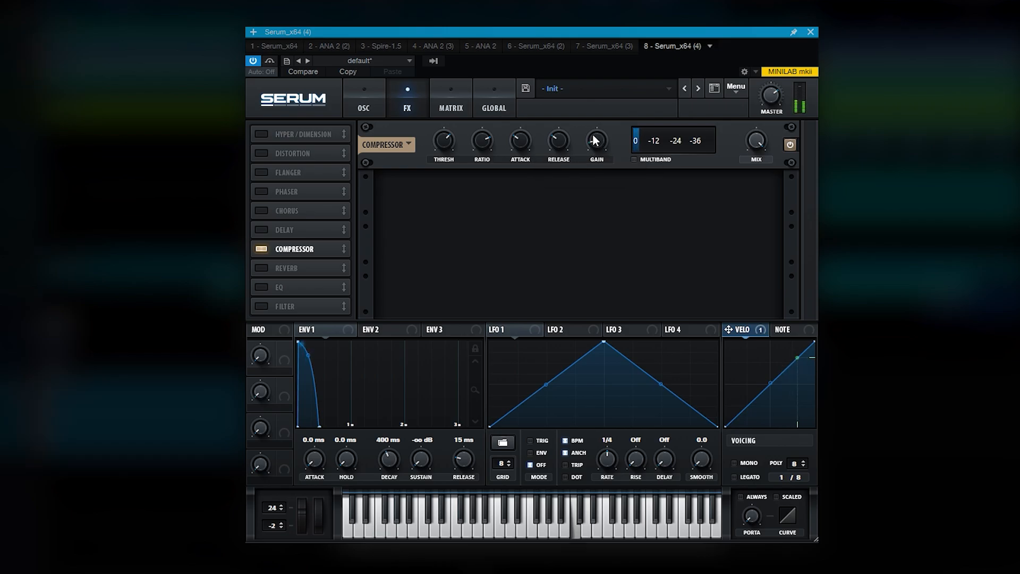
{"action": "left_click", "coordinate": [273, 268]}
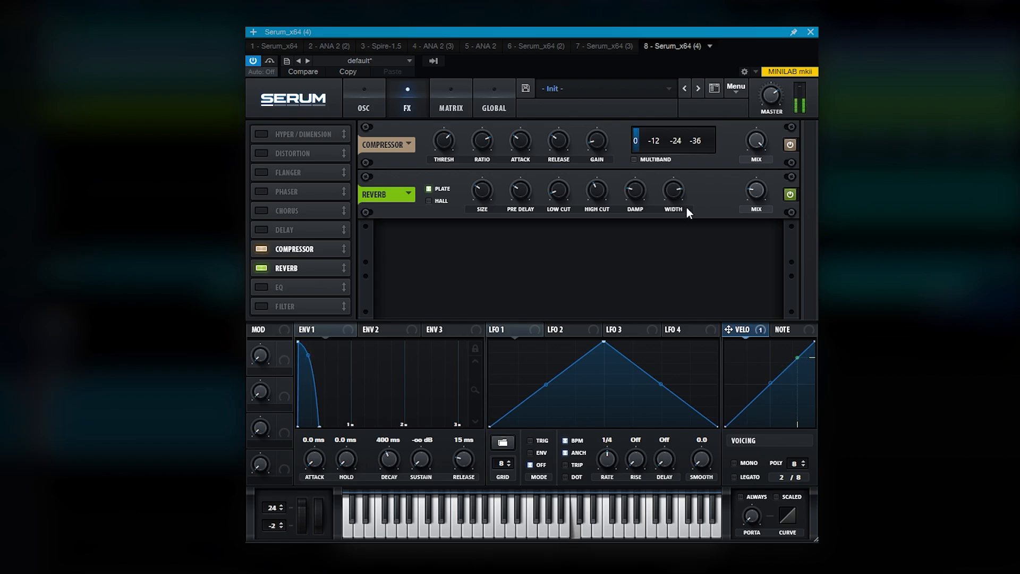
Enable the effects-rack Filter, set its type to High 12, and lower its cutoff to 8 Hz
{"action": "left_click", "coordinate": [262, 306]}
{"action": "left_click", "coordinate": [461, 257]}
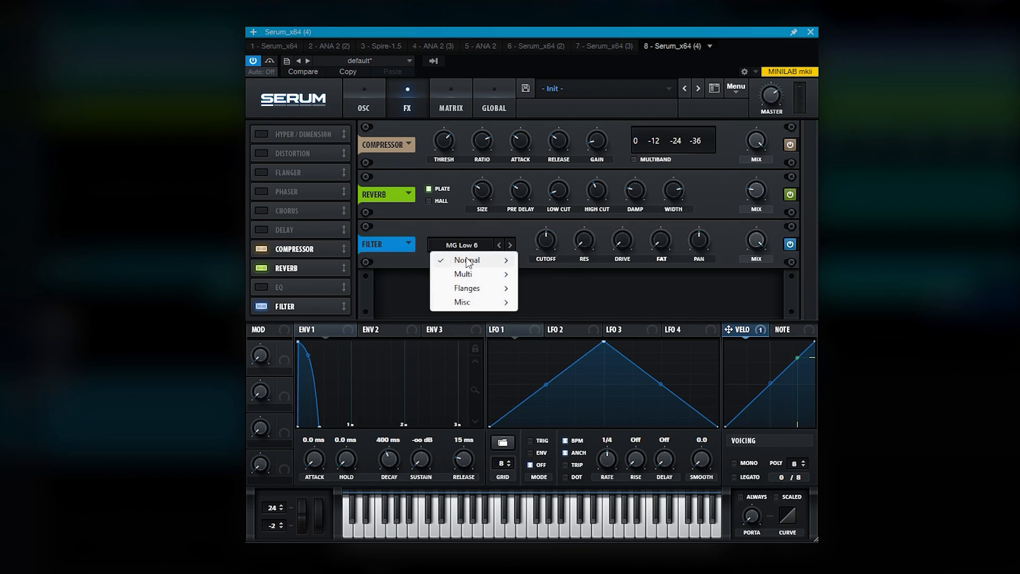
{"action": "mouse_move", "coordinate": [467, 263]}
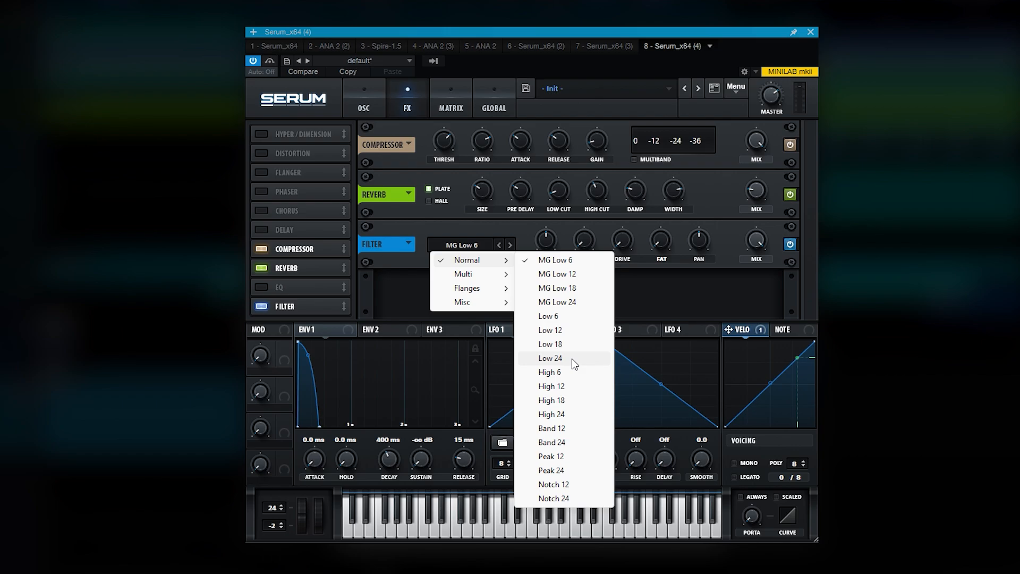
{"action": "left_click", "coordinate": [572, 386]}
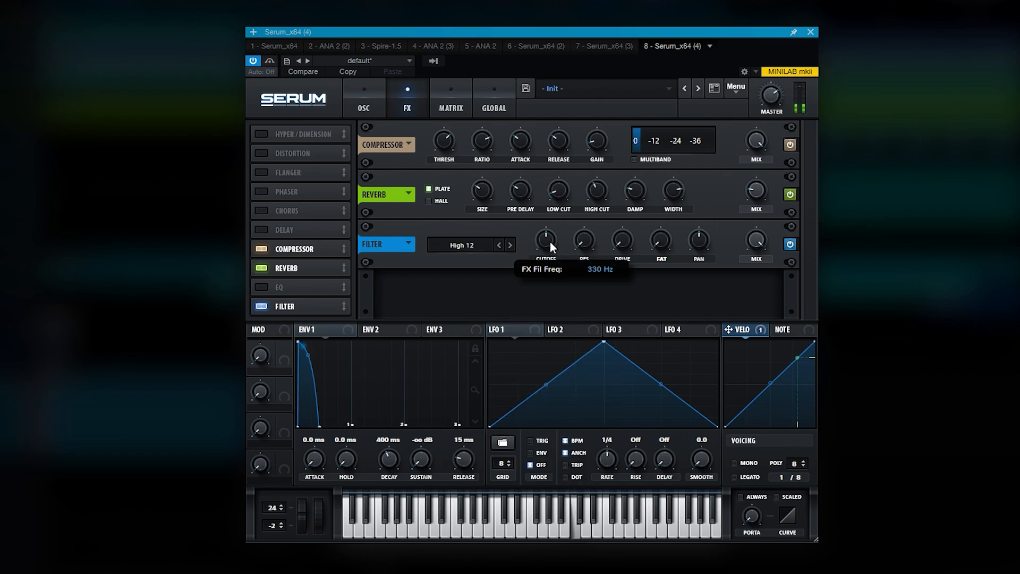
{"action": "left_click_drag", "start_coordinate": [550, 241], "coordinate": [563, 298]}
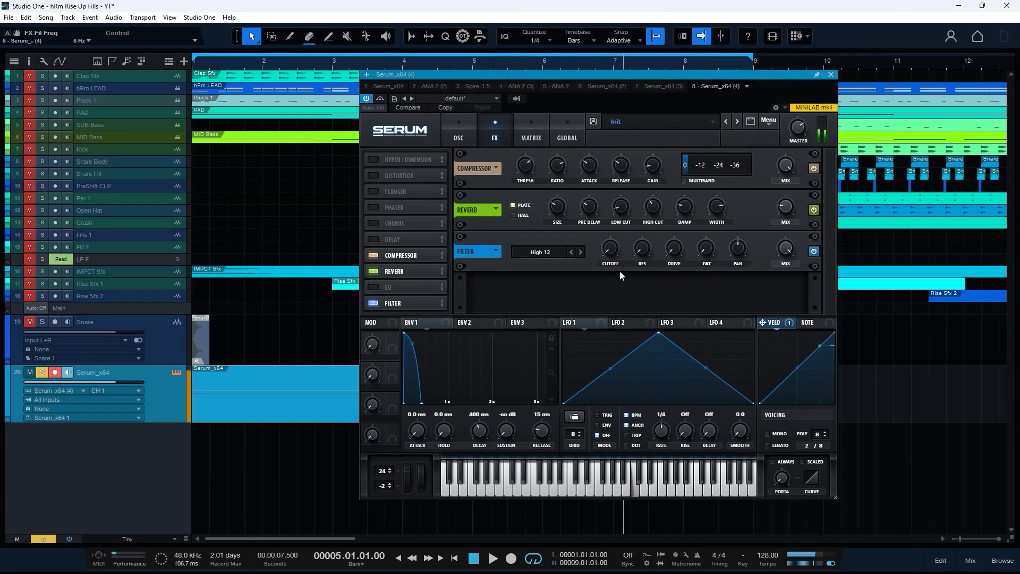
Create an FX Fil Freq automation lane starting at 18 Hz and ramping up between bar 5 and bar 9
{"action": "left_click", "coordinate": [775, 108]}
{"action": "left_click", "coordinate": [367, 120]}
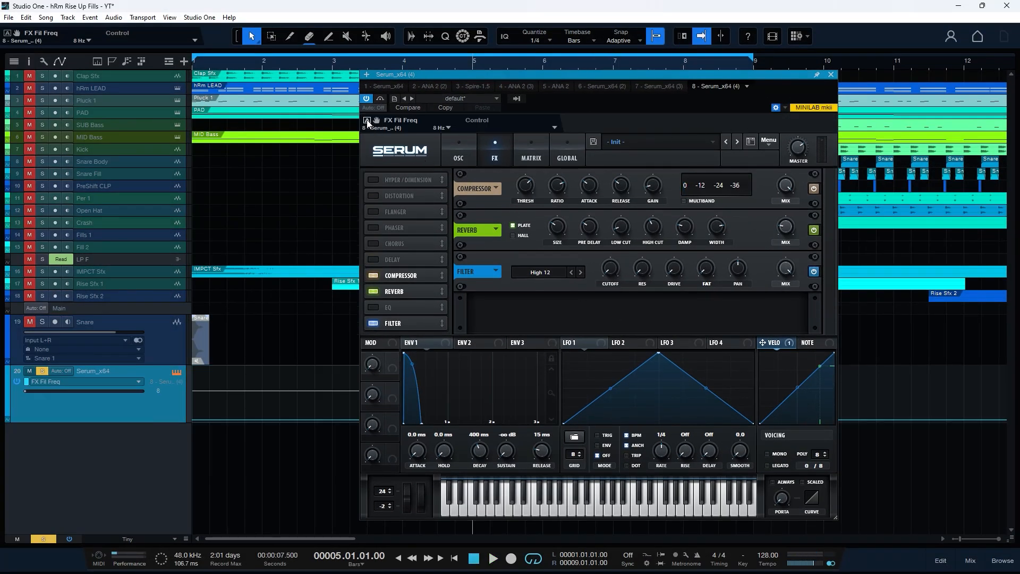
{"action": "left_click_drag", "start_coordinate": [197, 422], "coordinate": [188, 416]}
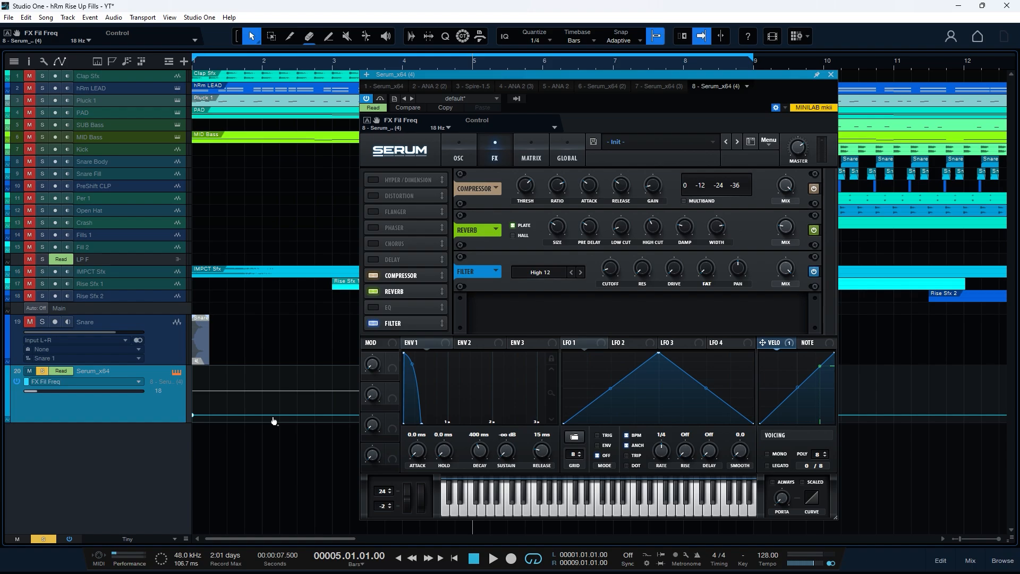
{"action": "left_click", "coordinate": [829, 75]}
{"action": "left_click_drag", "start_coordinate": [456, 467], "coordinate": [719, 432]}
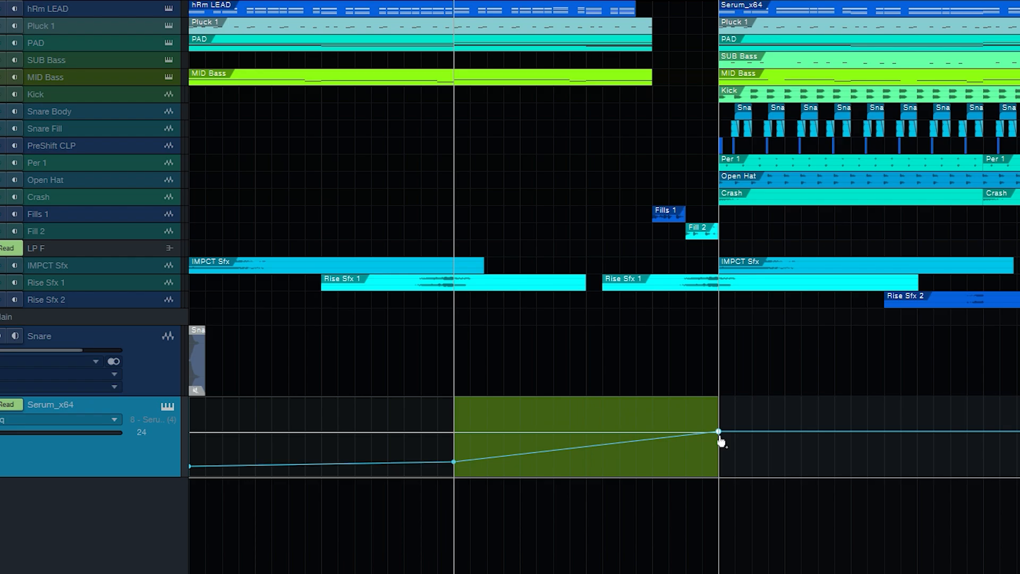
Check the cutoff sweep in Serum's effects rack, and set up LFO 1 modulation on the noise oscillator's pan
{"action": "left_click", "coordinate": [168, 406]}
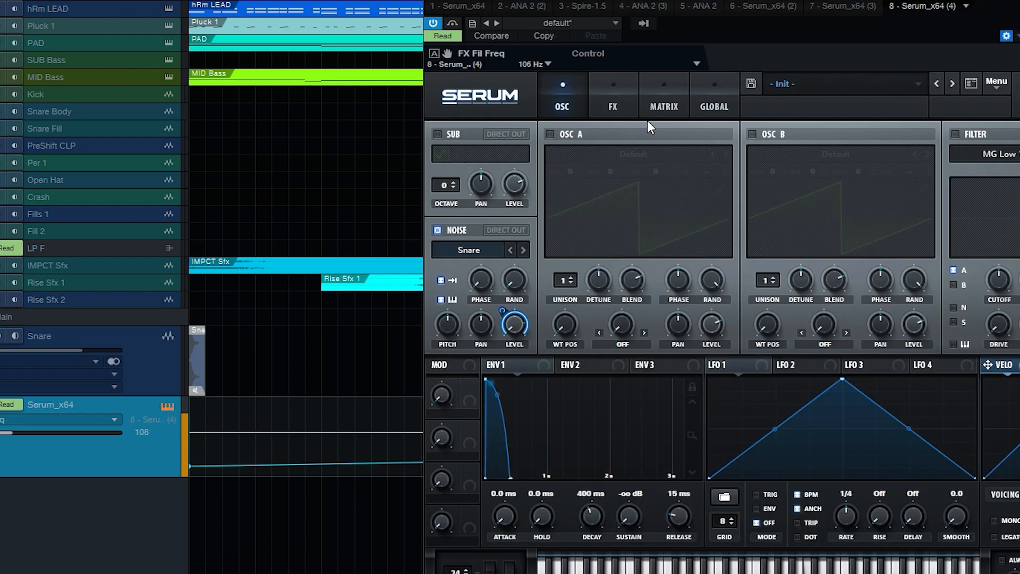
{"action": "left_click", "coordinate": [617, 105]}
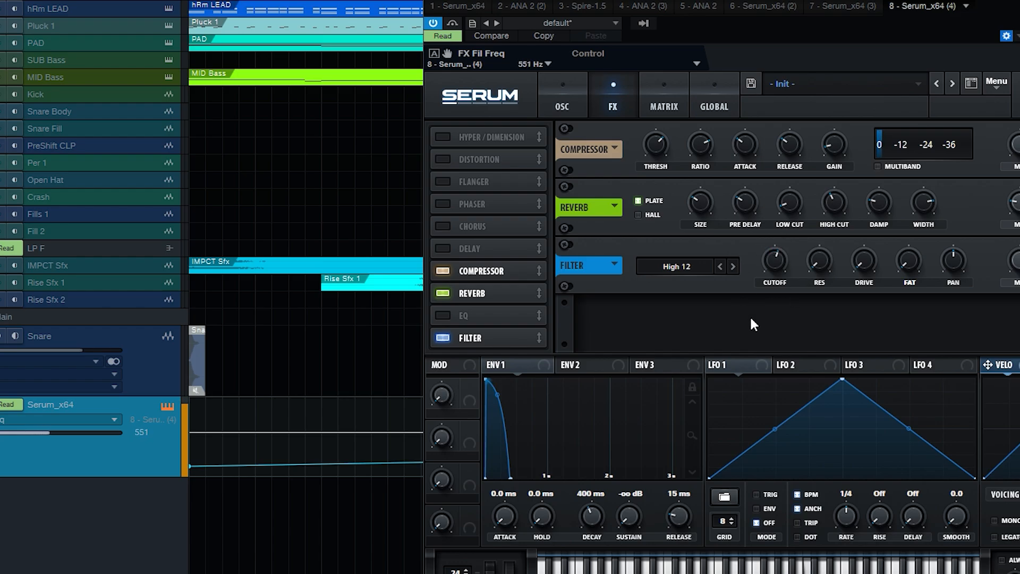
{"action": "left_click", "coordinate": [562, 104]}
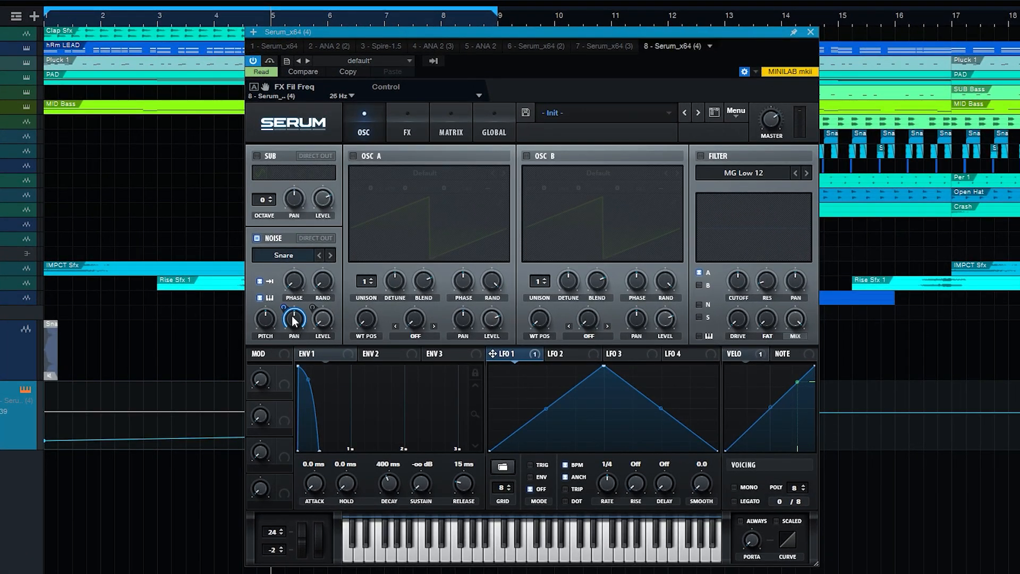
{"action": "mouse_move", "coordinate": [285, 306]}
{"action": "left_click_drag", "start_coordinate": [289, 336], "coordinate": [289, 341]}
Automate the pan modulation amount to rise from bar 5 to bar 9, and reopen Serum
{"action": "left_click", "coordinate": [810, 32]}
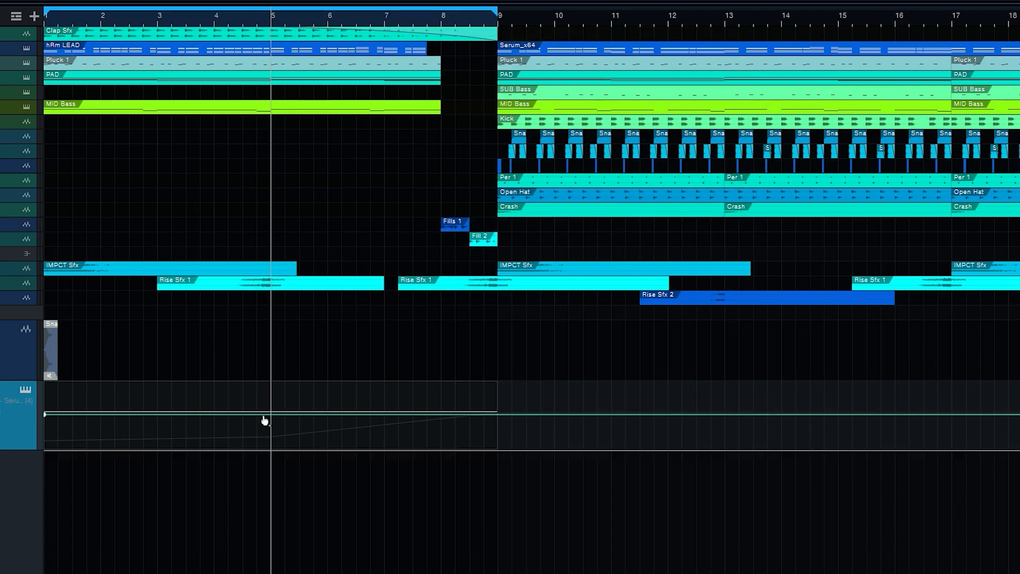
{"action": "left_click_drag", "start_coordinate": [498, 414], "coordinate": [497, 384]}
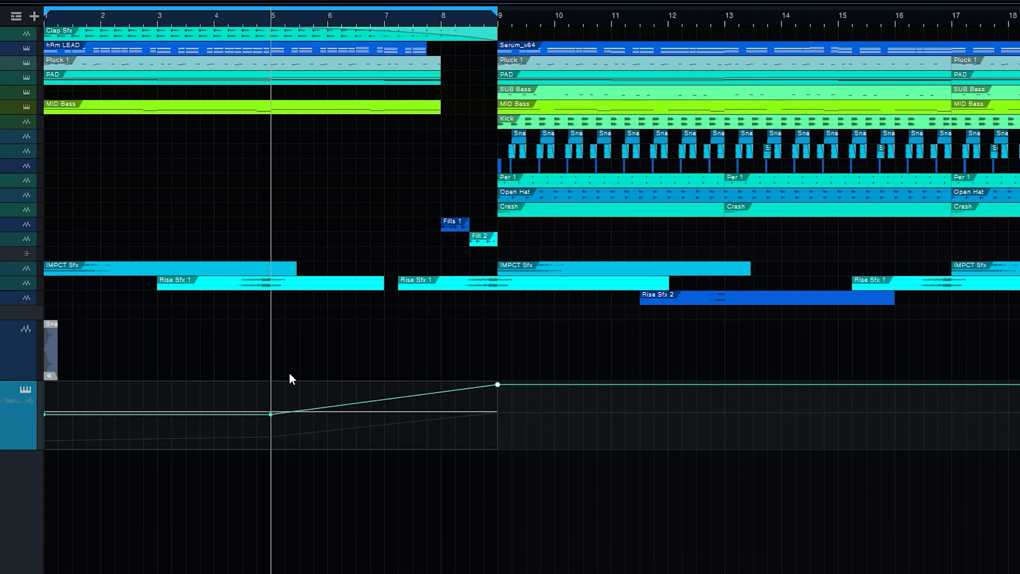
{"action": "left_click", "coordinate": [28, 389]}
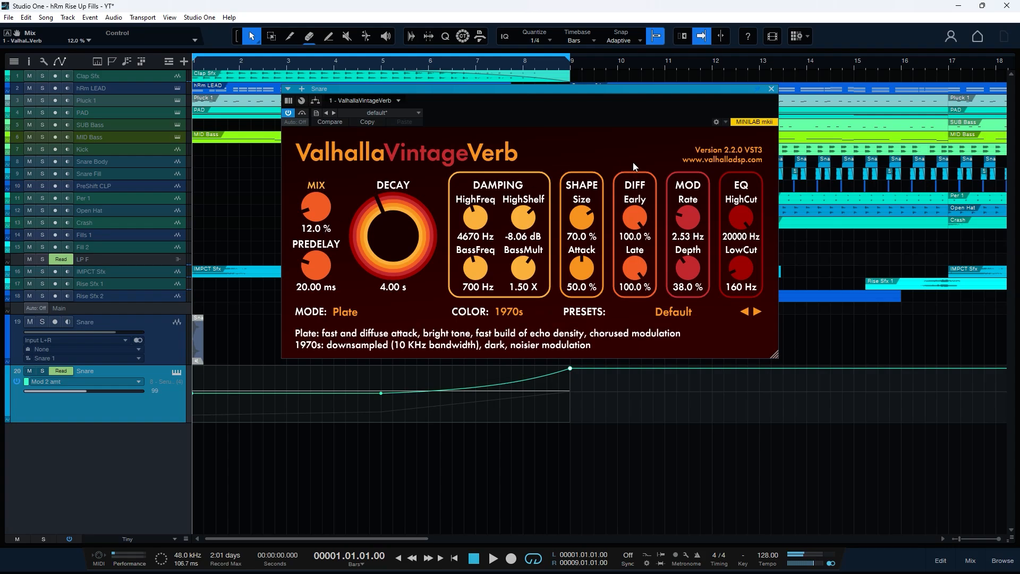
Automate ValhallaVintageVerb's Mix to rise from 12% at bar 5 to bar 9, entering 30 for the end point
{"action": "left_click", "coordinate": [716, 122]}
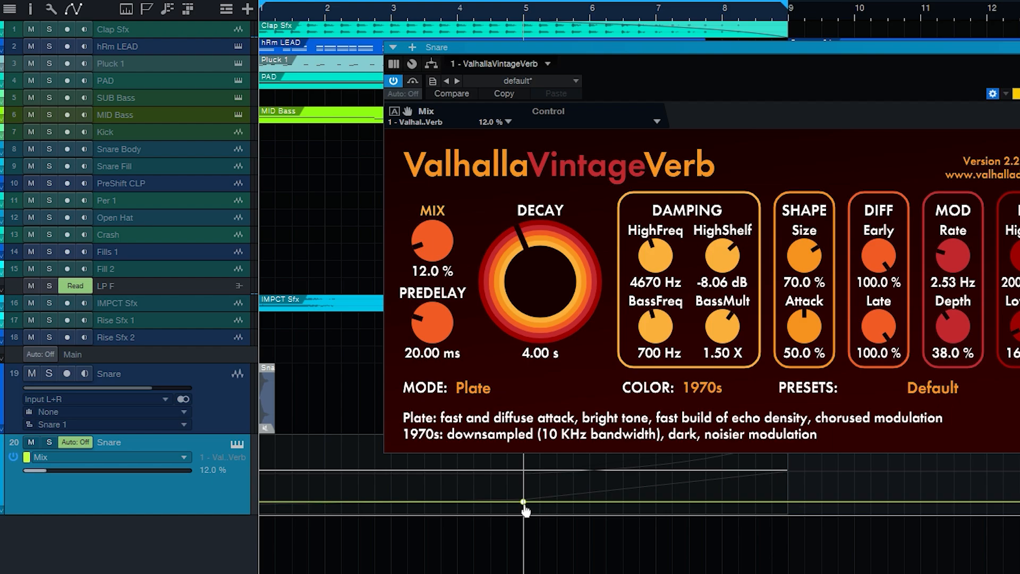
{"action": "left_click", "coordinate": [524, 501]}
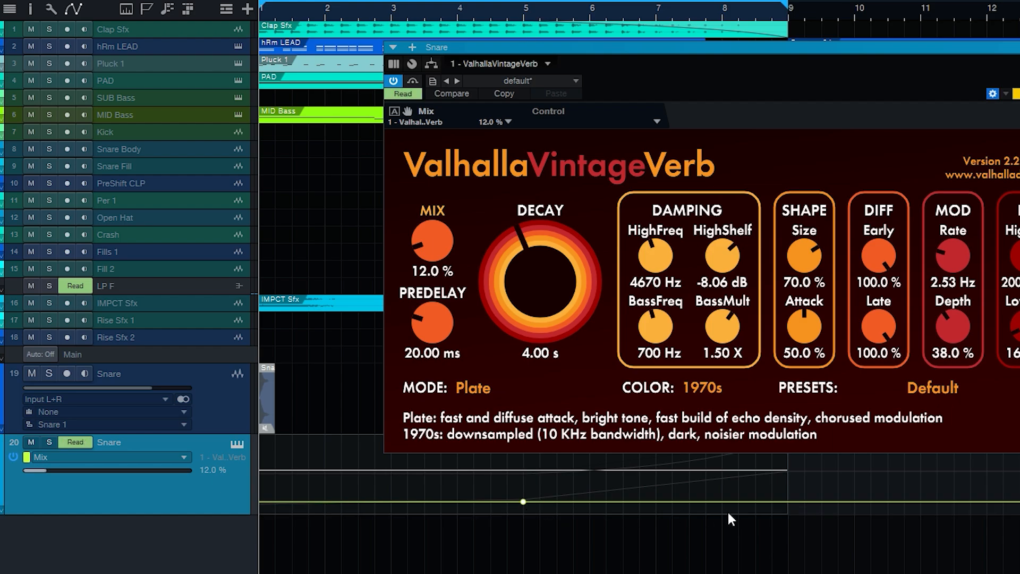
{"action": "left_click_drag", "start_coordinate": [788, 503], "coordinate": [789, 482]}
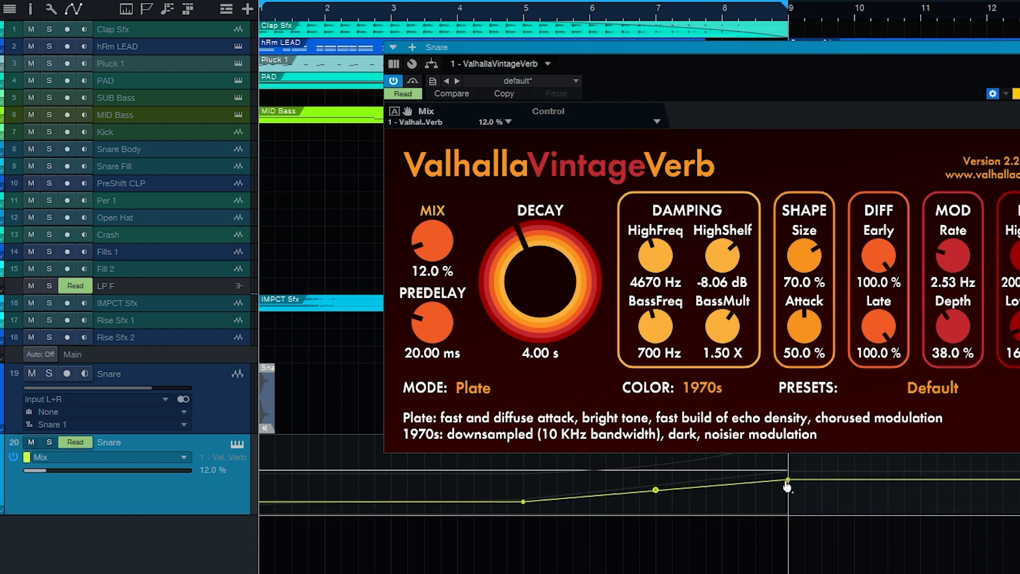
{"action": "right_click", "coordinate": [789, 480]}
{"action": "type", "text": "30"}
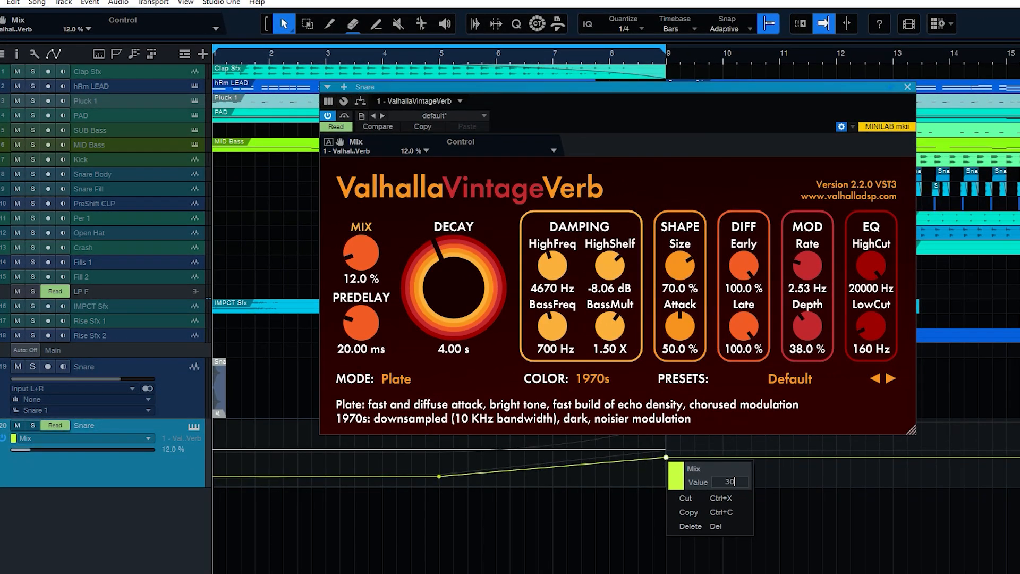
{"action": "key", "text": "Return"}
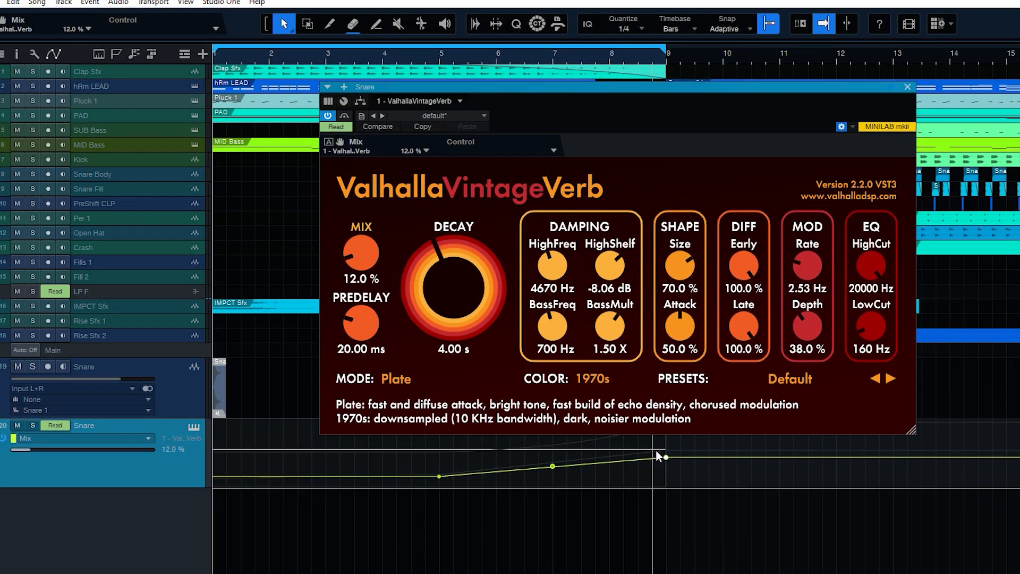
Play the rising reverb from the middle of bar 6 with the Serum snare soloed, and listen to it within the full mix
{"action": "left_click", "coordinate": [531, 56]}
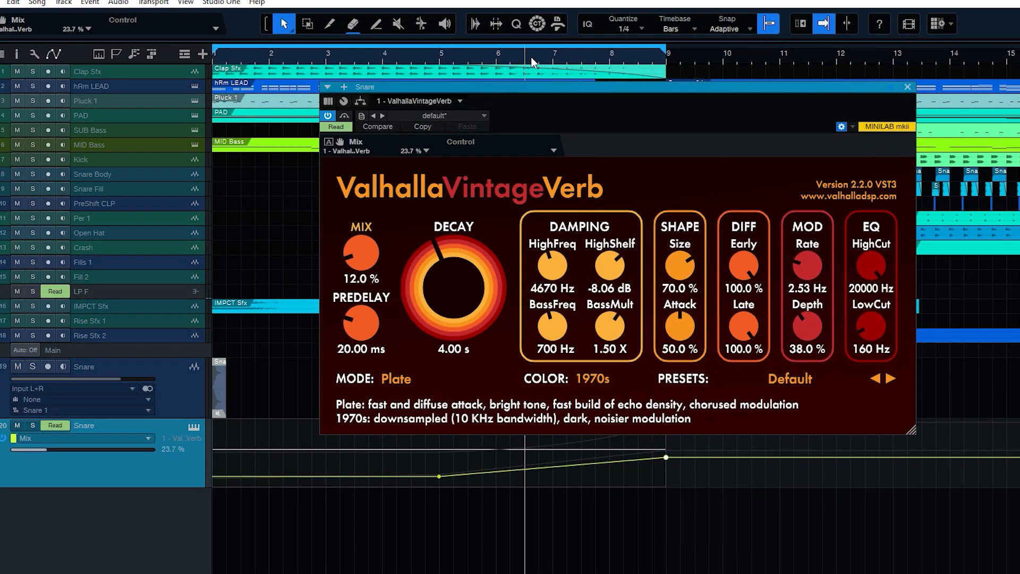
{"action": "key", "text": "space"}
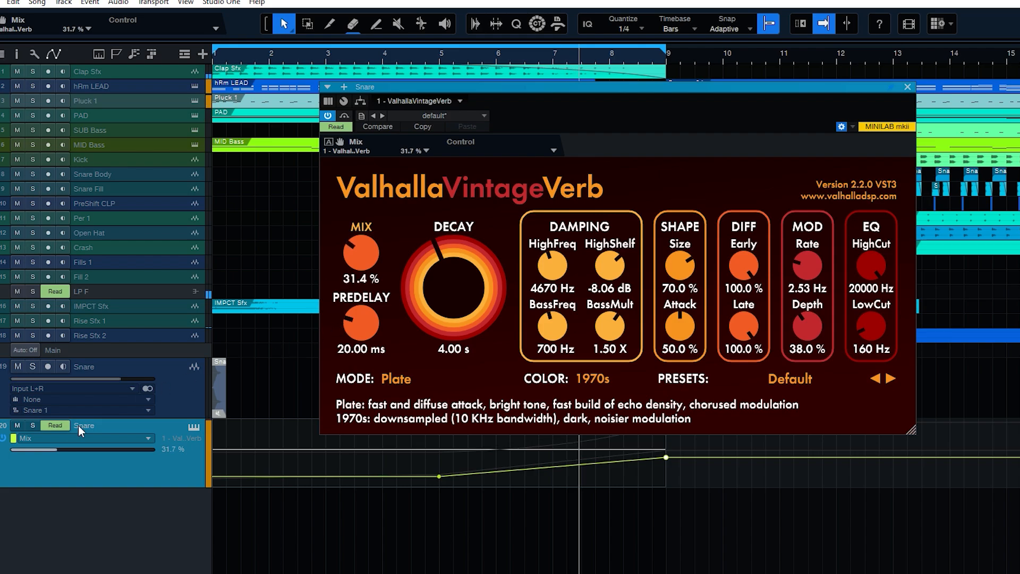
{"action": "left_click", "coordinate": [33, 426]}
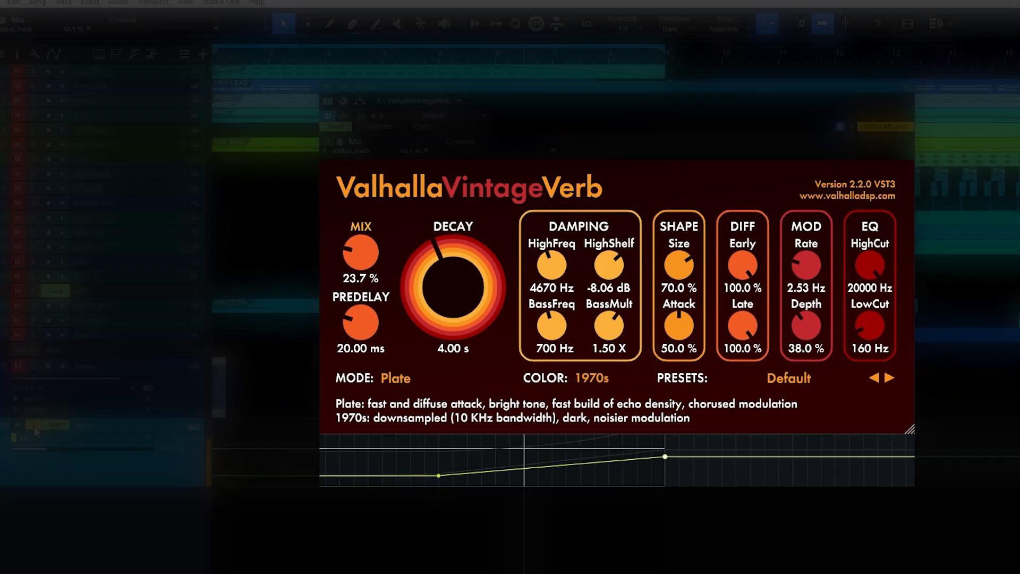
{"action": "key", "text": "space"}
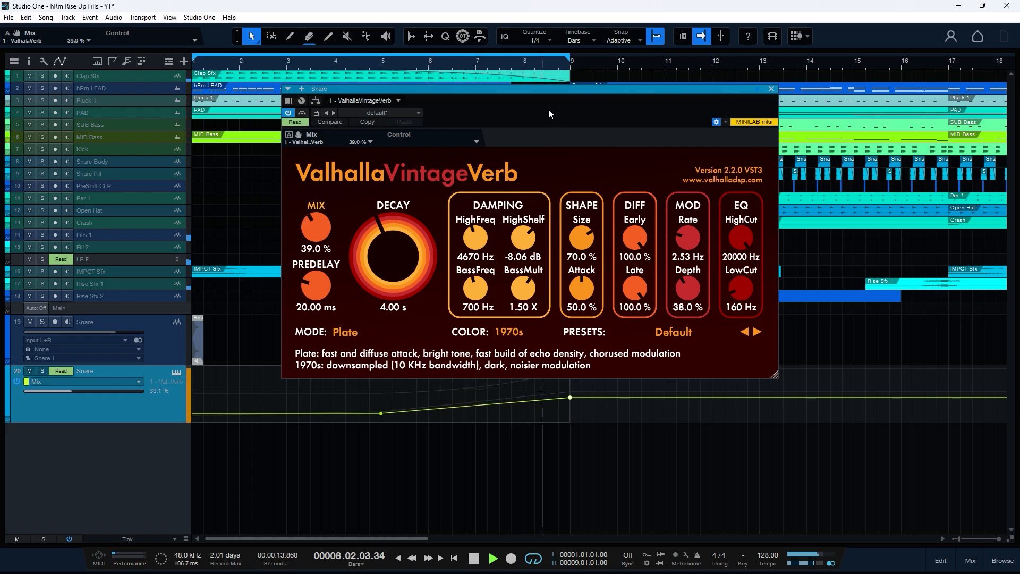
{"action": "key", "text": "space"}
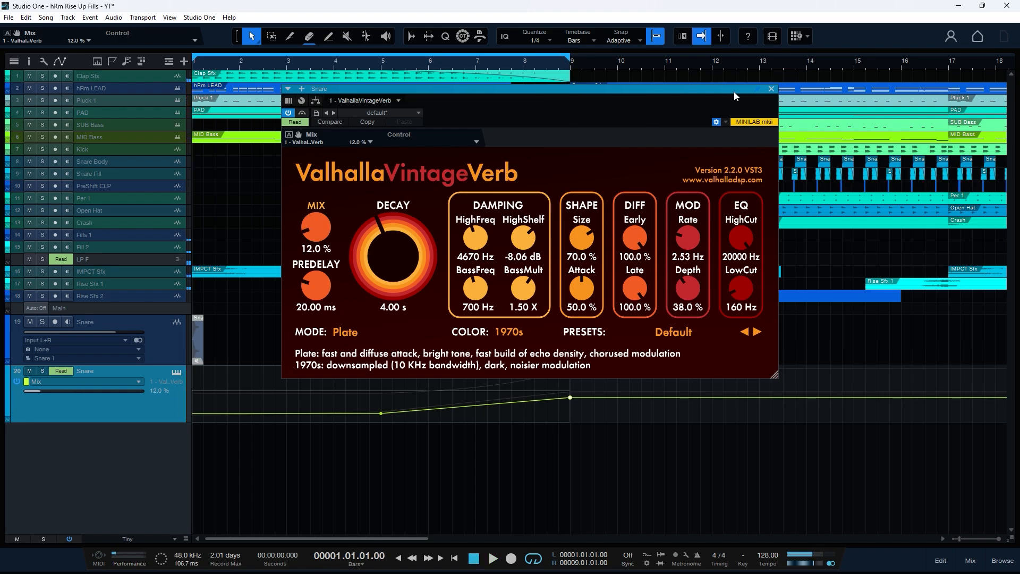
Close the reverb window, show the mixer, and insert Pro-Q 3 after the reverb on the Serum Snare channel
{"action": "left_click", "coordinate": [772, 89]}
{"action": "left_click", "coordinate": [970, 560]}
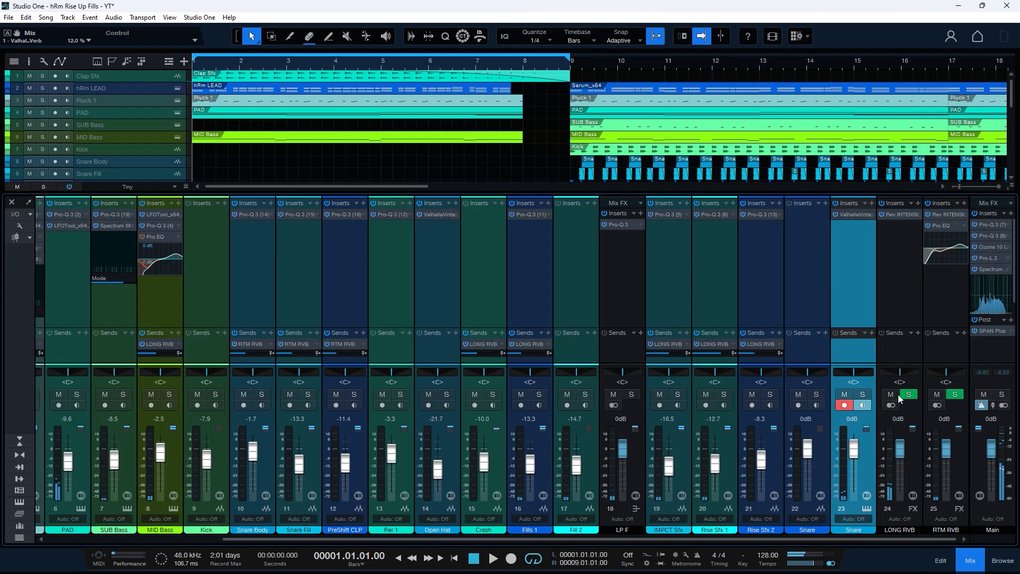
{"action": "left_click", "coordinate": [856, 248]}
{"action": "left_click", "coordinate": [873, 202]}
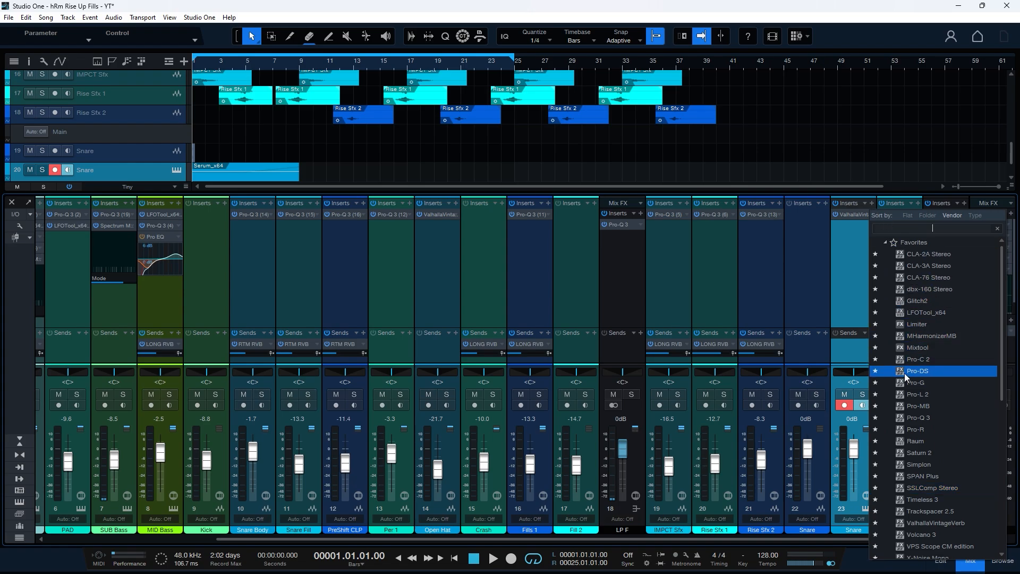
{"action": "left_click", "coordinate": [922, 417]}
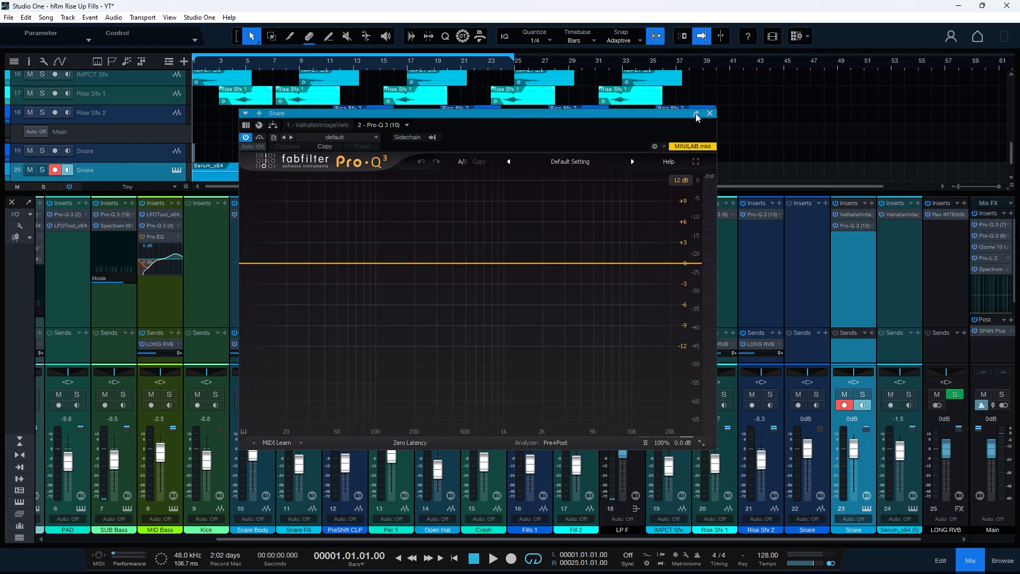
{"action": "left_click_drag", "start_coordinate": [696, 113], "coordinate": [490, 70]}
Insert SSLComp Stereo after Pro-Q 3 on the Snare channel and place its window beside the EQ
{"action": "left_click", "coordinate": [872, 204]}
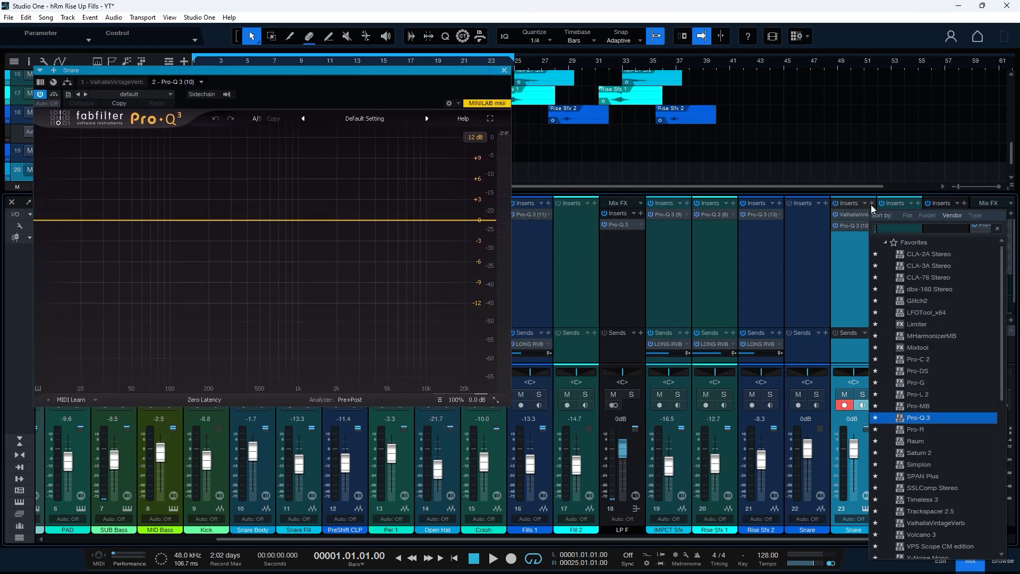
{"action": "left_click", "coordinate": [949, 497]}
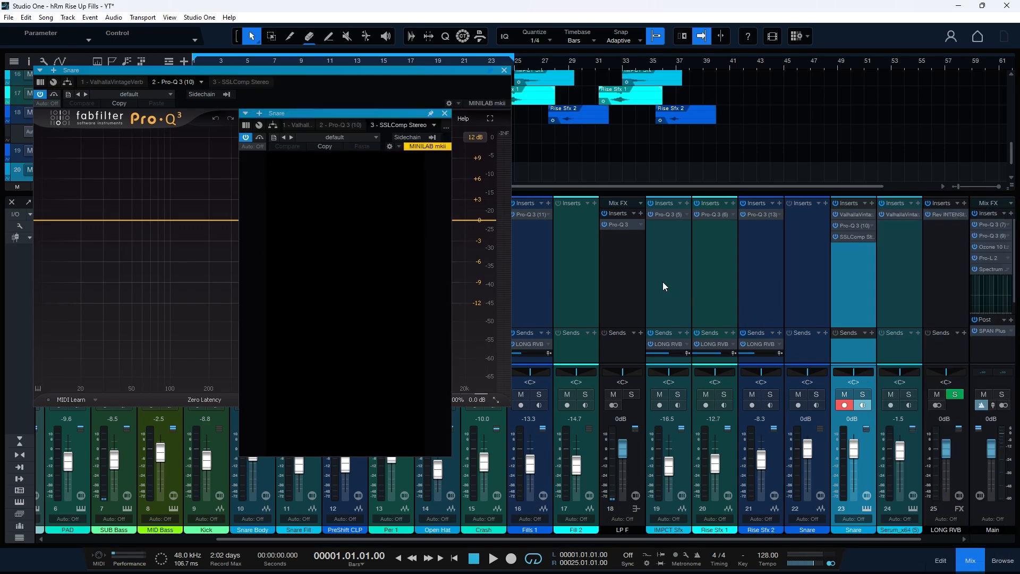
{"action": "left_click_drag", "start_coordinate": [385, 119], "coordinate": [813, 125]}
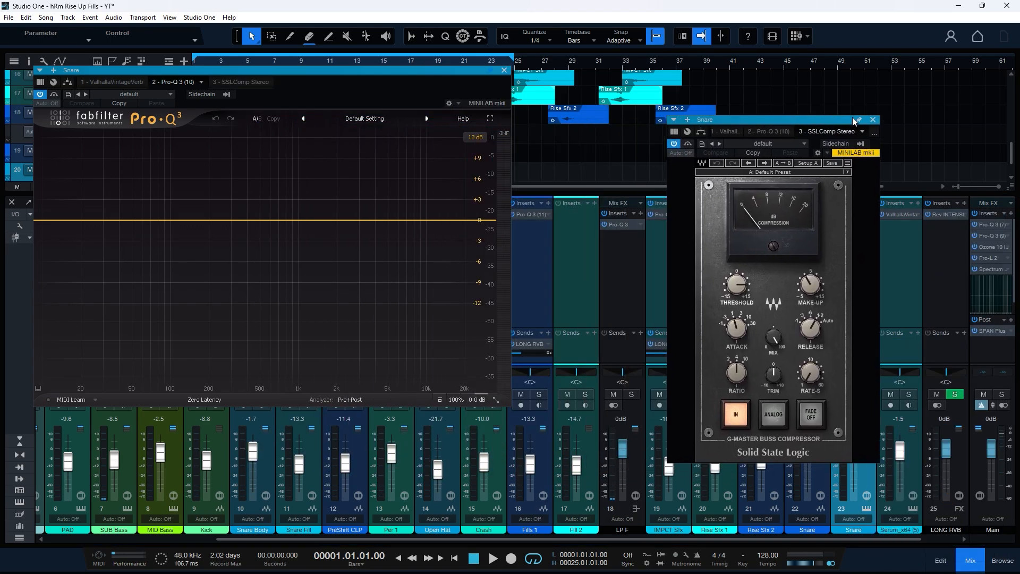
With the Snare soloed and playing, boost its lows about 4 dB, lower a 24 dB/oct high band in Pro-Q 3, and adjust the compressor's attack
{"action": "key", "text": "s"}
{"action": "left_click_drag", "start_coordinate": [404, 87], "coordinate": [495, 111]}
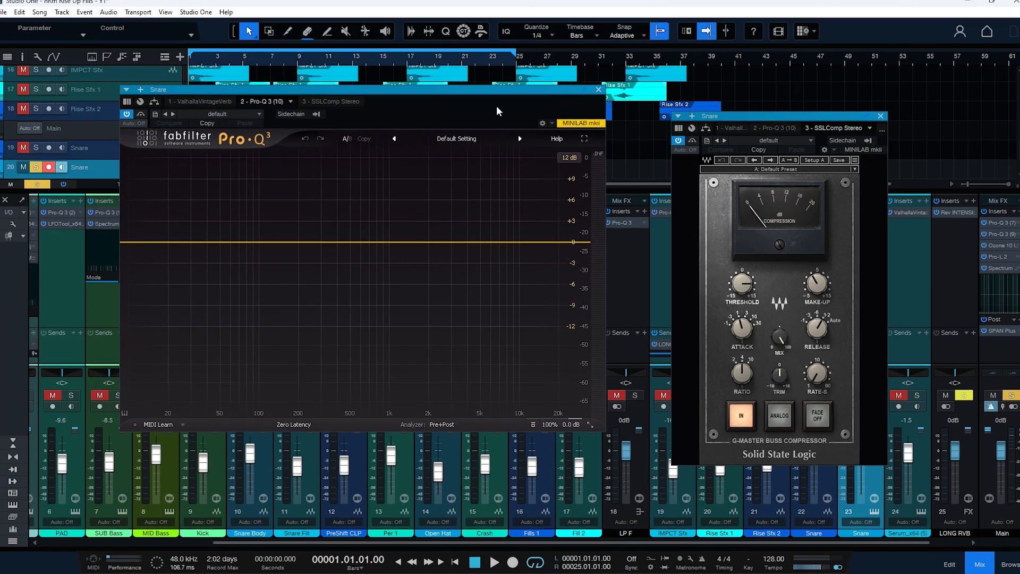
{"action": "key", "text": "space"}
{"action": "left_click_drag", "start_coordinate": [251, 226], "coordinate": [264, 195]}
{"action": "left_click", "coordinate": [499, 226]}
{"action": "right_click", "coordinate": [498, 225]}
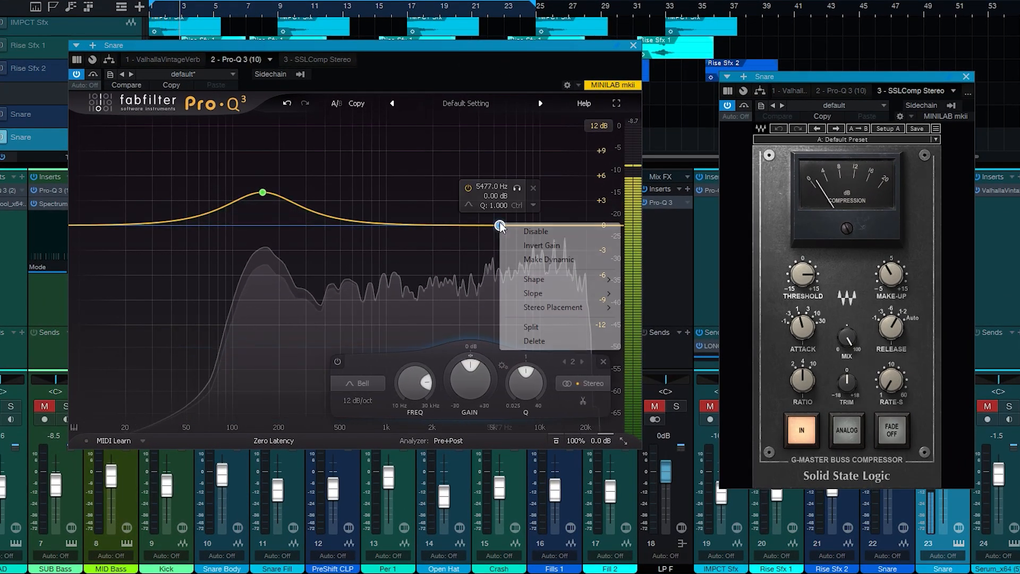
{"action": "mouse_move", "coordinate": [544, 293]}
{"action": "left_click", "coordinate": [635, 332]}
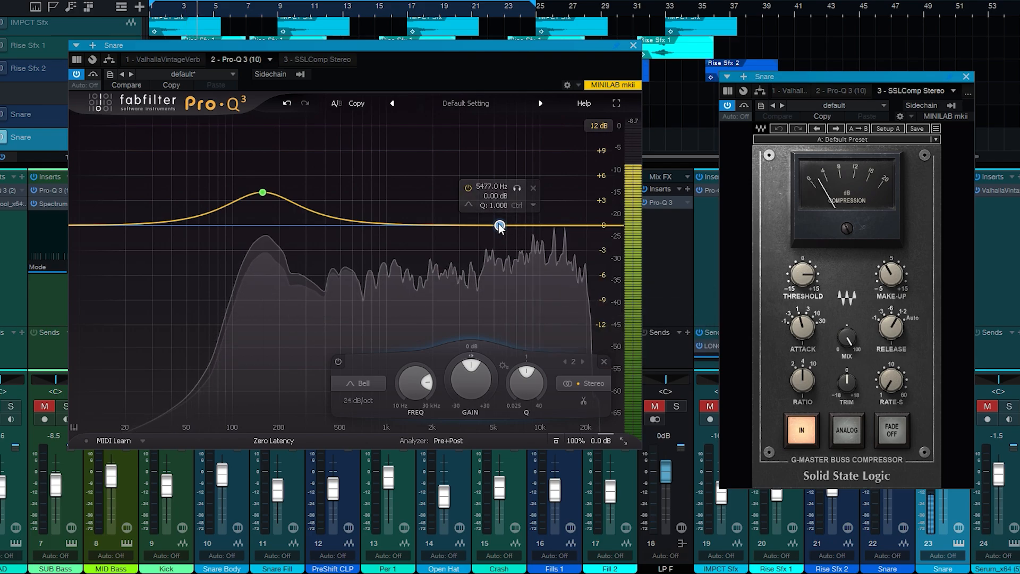
{"action": "left_click_drag", "start_coordinate": [499, 225], "coordinate": [536, 247]}
{"action": "left_click_drag", "start_coordinate": [799, 318], "coordinate": [799, 322]}
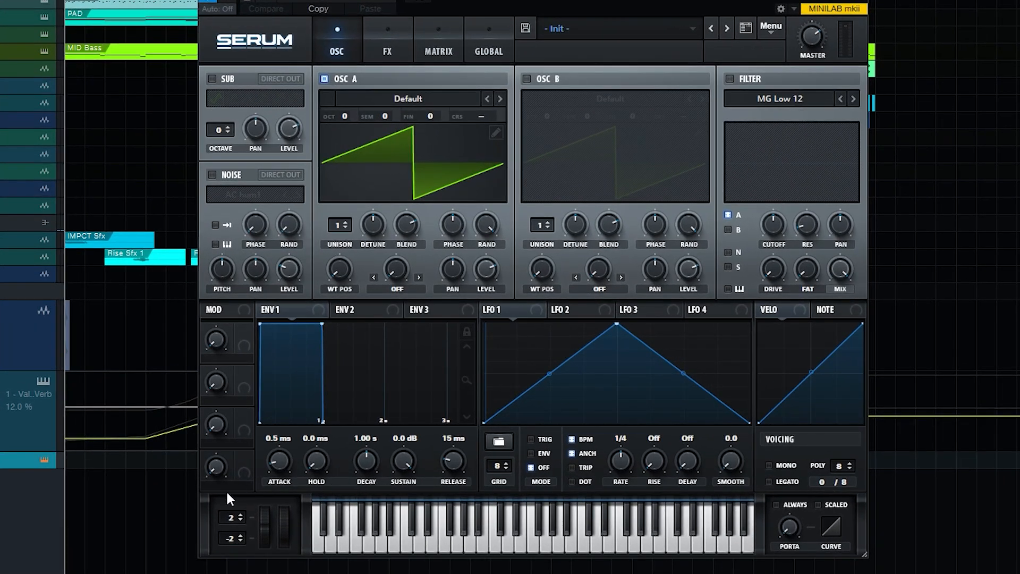
In the new Serum instance, set the pitch bend range to 24 and -24 and load the Retro_Speaking wavetable in OSC A
{"action": "left_click_drag", "start_coordinate": [231, 537], "coordinate": [231, 569]}
{"action": "left_click_drag", "start_coordinate": [235, 514], "coordinate": [248, 369]}
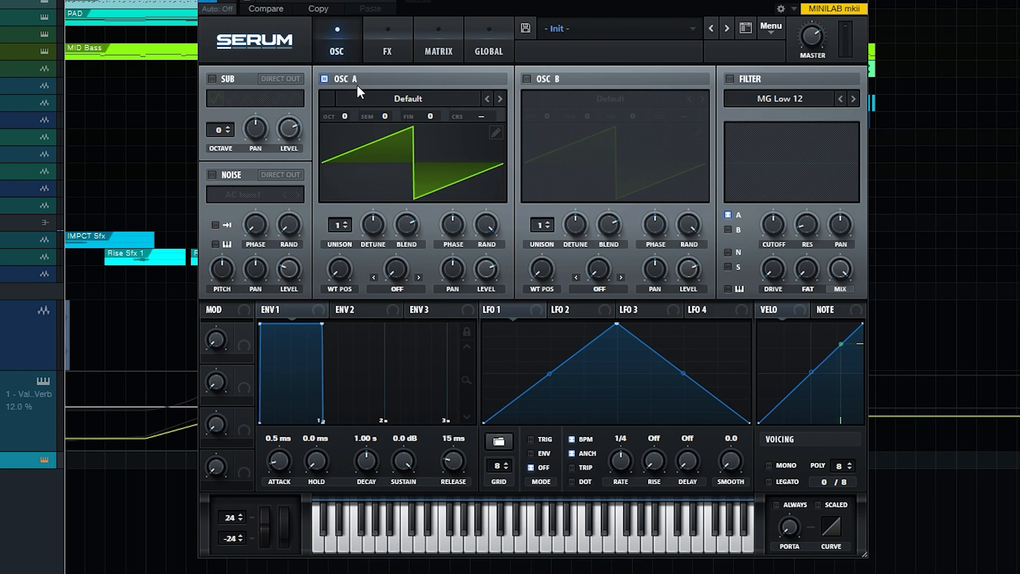
{"action": "left_click", "coordinate": [377, 97]}
{"action": "mouse_move", "coordinate": [410, 186]}
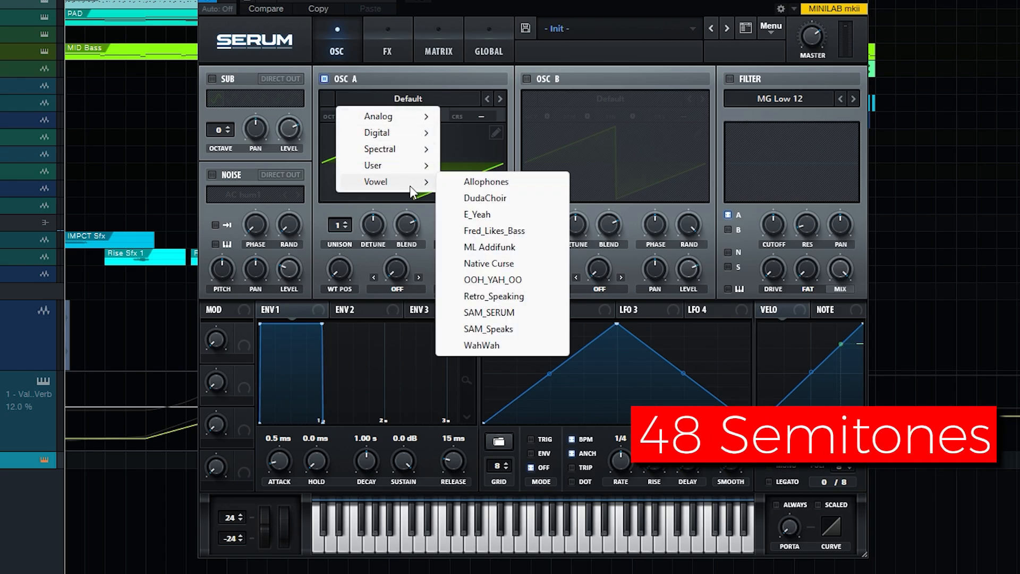
{"action": "left_click", "coordinate": [532, 296]}
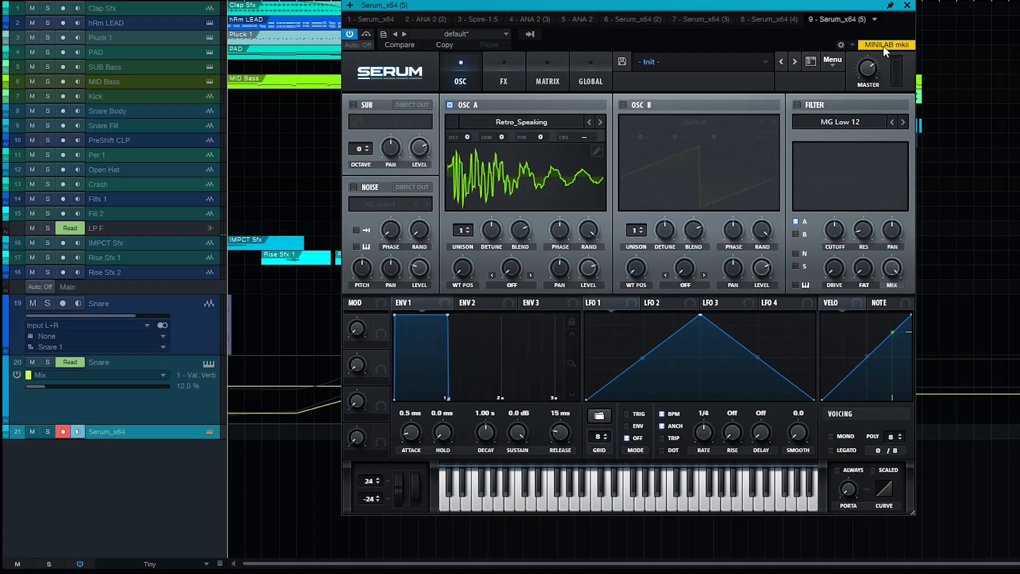
Close Serum, create a part on the new Serum_x64 track spanning bars 5 to 9, and enlarge the track
{"action": "left_click", "coordinate": [911, 15]}
{"action": "double_click", "coordinate": [302, 431]}
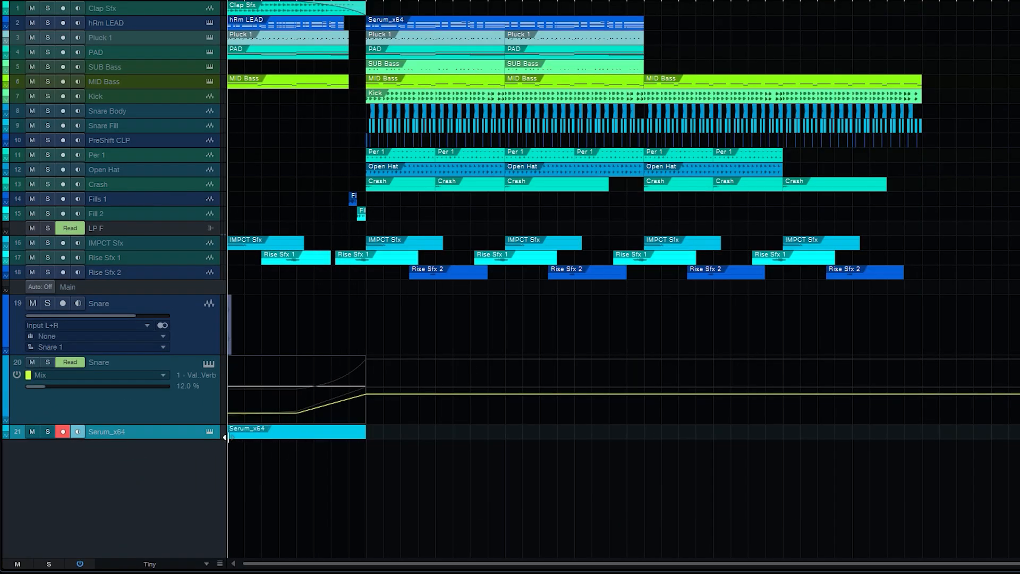
{"action": "left_click_drag", "start_coordinate": [240, 434], "coordinate": [297, 440]}
{"action": "left_click_drag", "start_coordinate": [202, 439], "coordinate": [202, 485]}
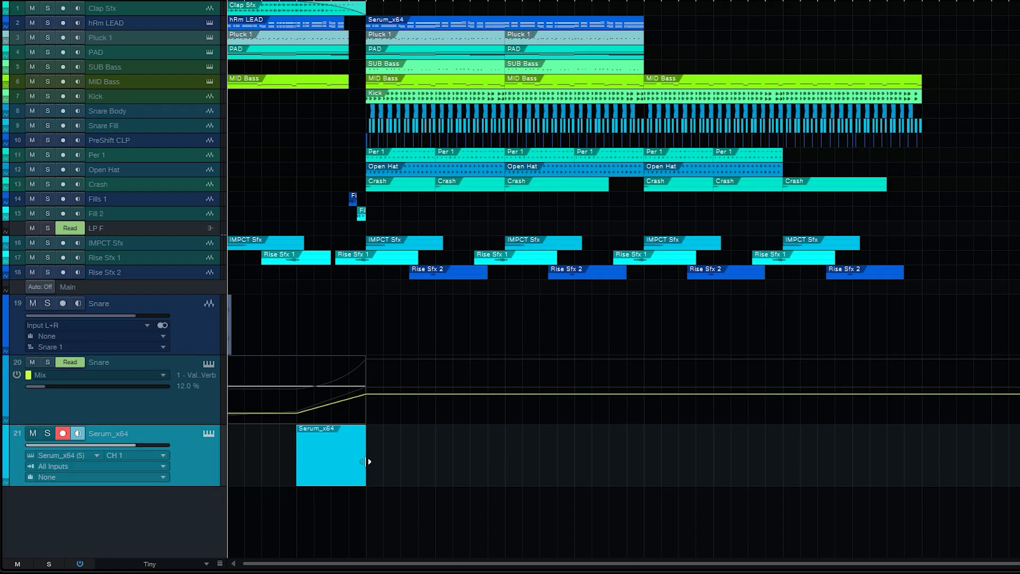
Draw a C3 note across bars 5 to 9 with pitch bend rising from -100 to +100, and return playback to bar 5
{"action": "double_click", "coordinate": [333, 457]}
{"action": "mouse_move", "coordinate": [244, 214]}
{"action": "left_mouse_down"}
{"action": "mouse_move", "coordinate": [255, 235]}
{"action": "mouse_move", "coordinate": [587, 271]}
{"action": "left_mouse_up"}
{"action": "scroll", "coordinate": [331, 288], "scroll_direction": "down", "scroll_amount": 3}
{"action": "mouse_move", "coordinate": [255, 556]}
{"action": "left_mouse_down"}
{"action": "mouse_move", "coordinate": [447, 425]}
{"action": "mouse_move", "coordinate": [586, 378]}
{"action": "left_mouse_up"}
{"action": "left_click", "coordinate": [254, 216]}
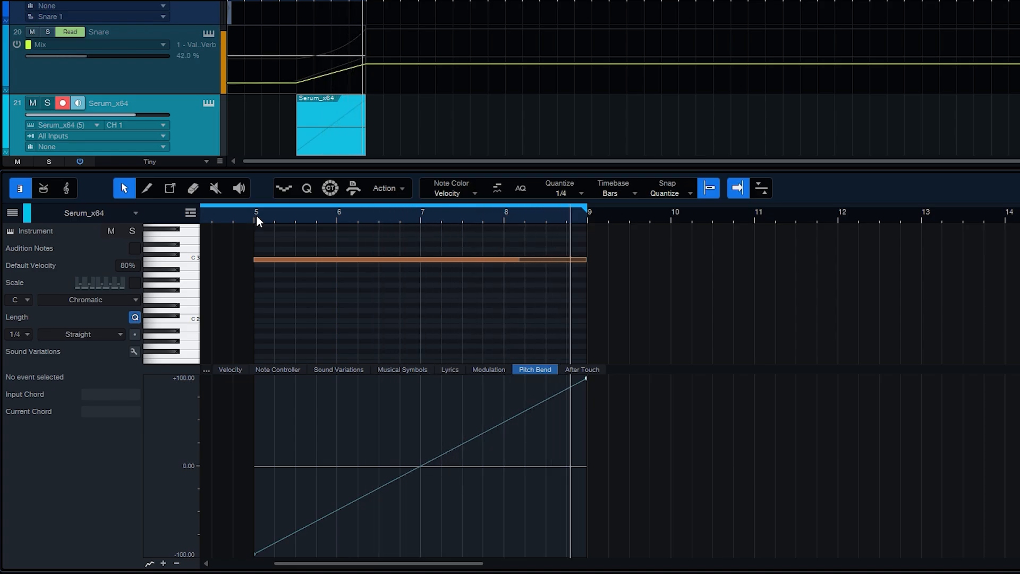
{"action": "key", "text": "space"}
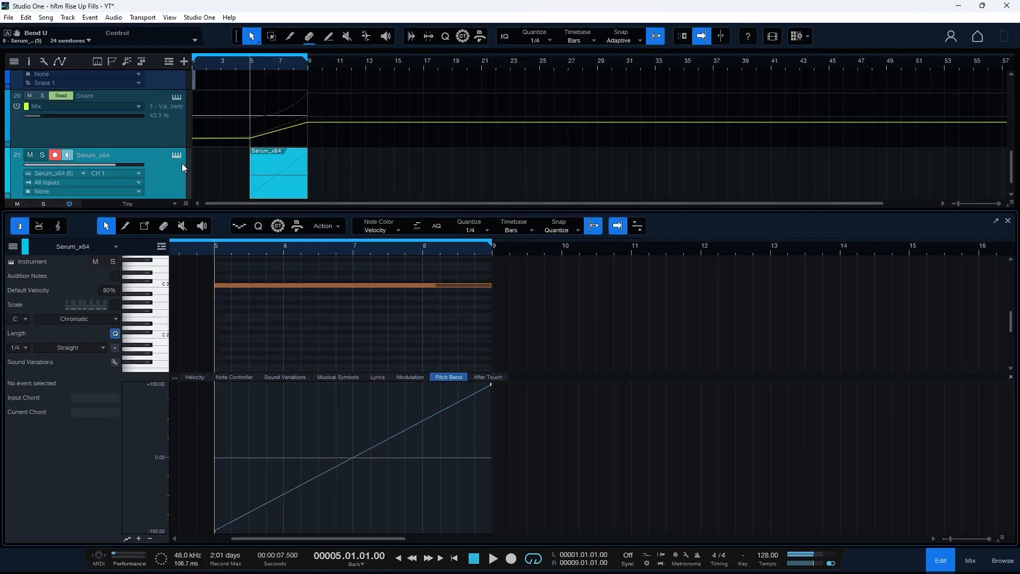
Open the new track's Serum and reshape LFO 1 into a straight ramp falling from maximum to minimum
{"action": "left_click", "coordinate": [177, 155]}
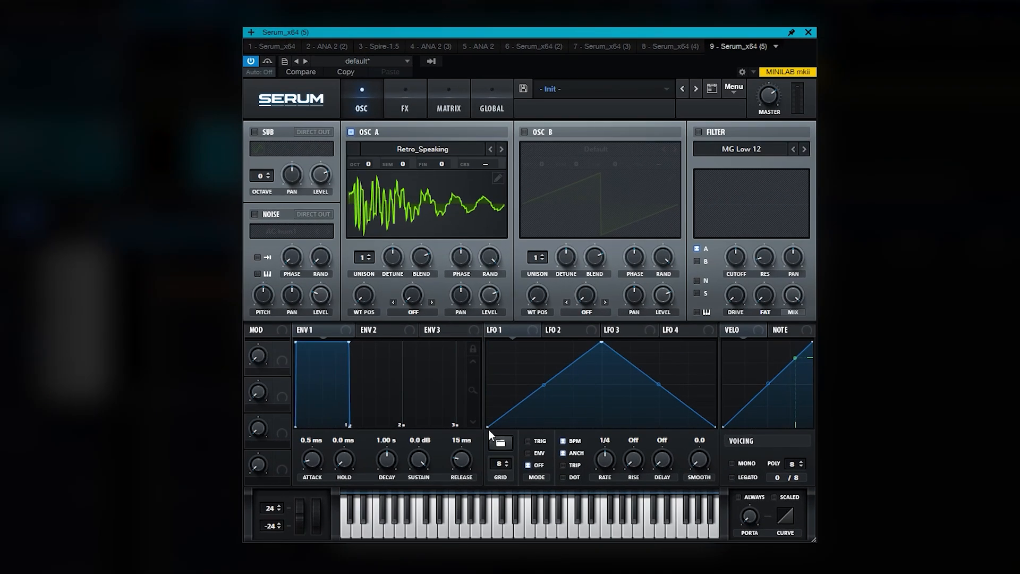
{"action": "left_click_drag", "start_coordinate": [491, 402], "coordinate": [477, 315]}
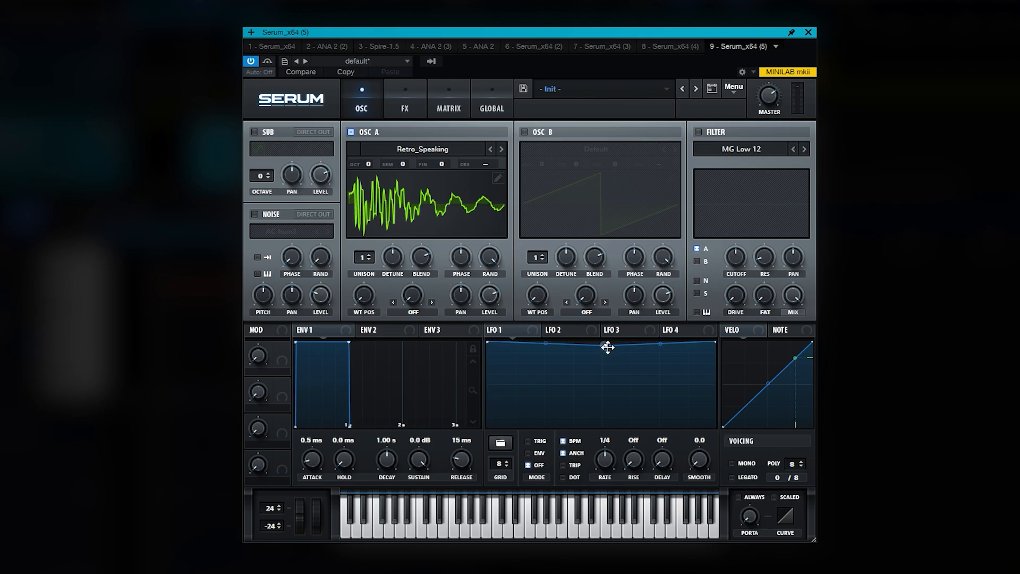
{"action": "left_click_drag", "start_coordinate": [608, 346], "coordinate": [714, 425]}
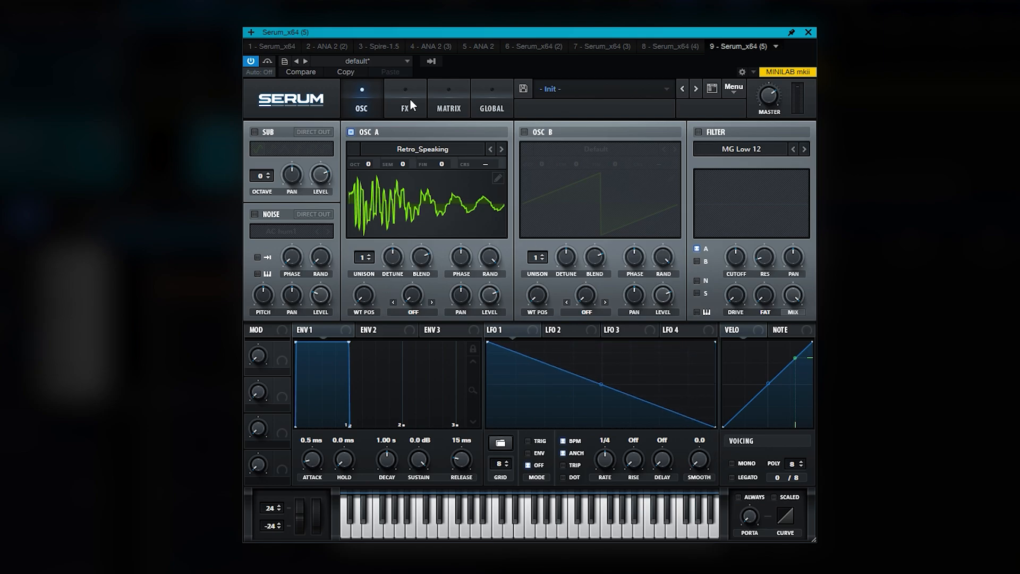
Route LFO 1 to the global Master Tune destination in Serum's modulation matrix
{"action": "left_click", "coordinate": [410, 97]}
{"action": "left_click", "coordinate": [457, 93]}
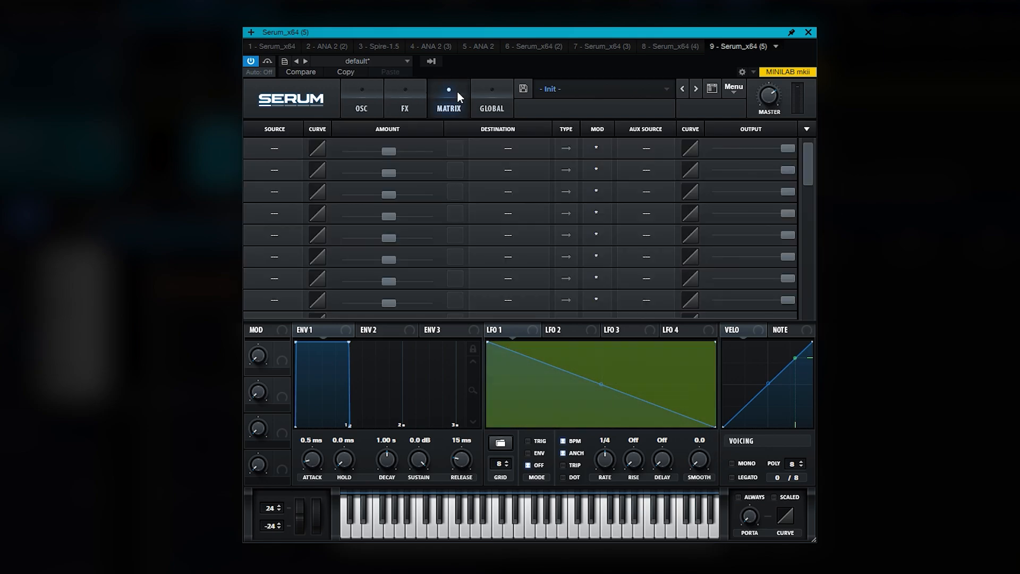
{"action": "left_click", "coordinate": [275, 146]}
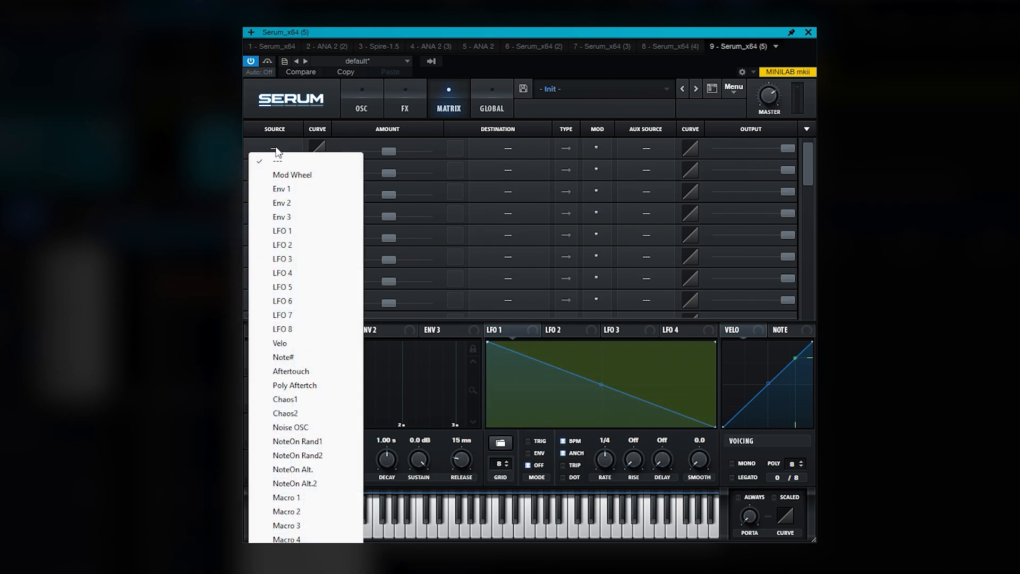
{"action": "left_click", "coordinate": [302, 234]}
{"action": "left_click", "coordinate": [512, 148]}
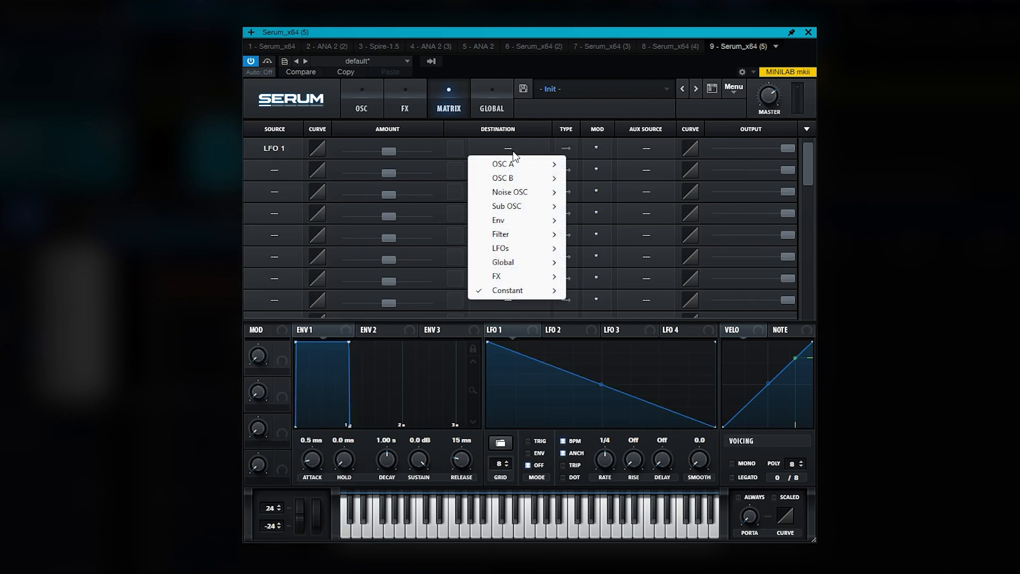
{"action": "mouse_move", "coordinate": [528, 265]}
{"action": "left_click", "coordinate": [604, 262]}
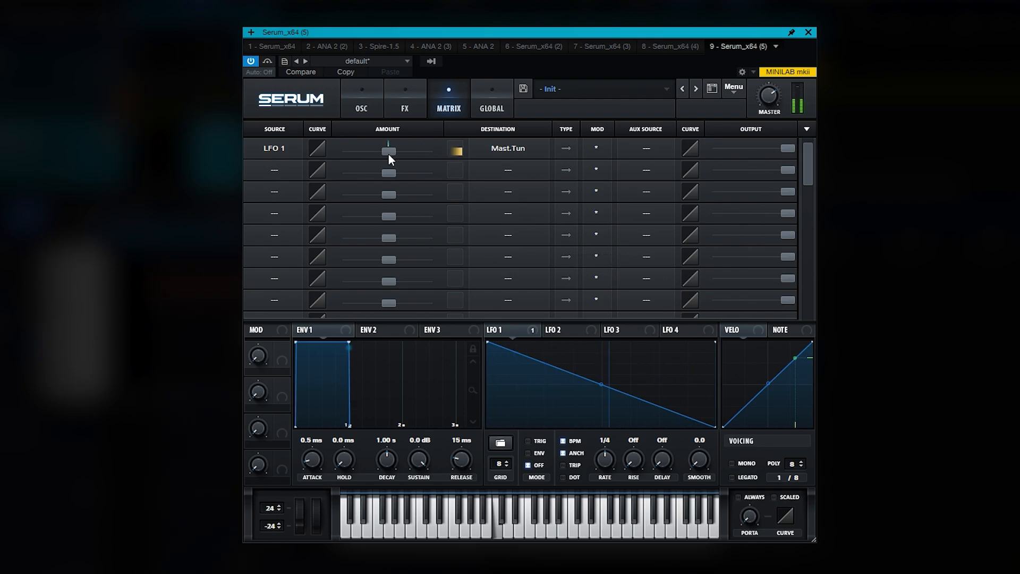
Set the LFO 1 to Master Tune amount to 24, and play the Serum_x64 track soloed
{"action": "left_click_drag", "start_coordinate": [388, 153], "coordinate": [397, 153]}
{"action": "mouse_move", "coordinate": [397, 153]}
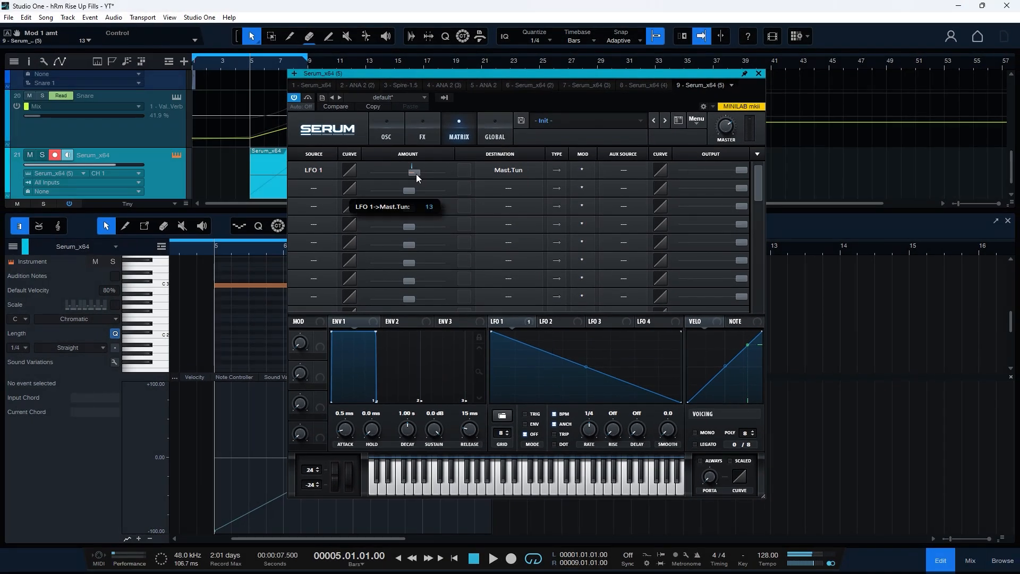
{"action": "left_click_drag", "start_coordinate": [421, 173], "coordinate": [422, 174]}
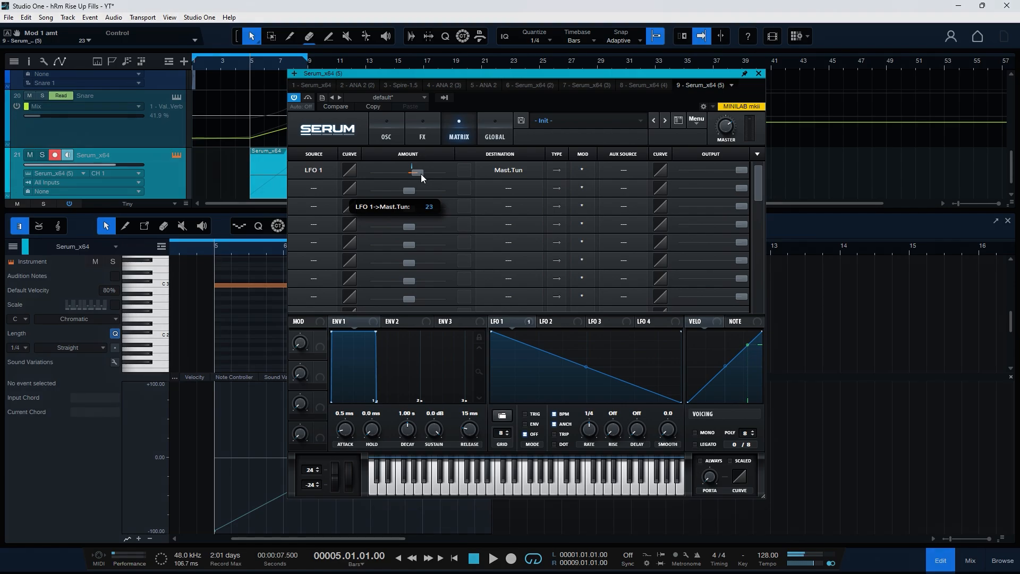
{"action": "key", "text": "s"}
{"action": "key", "text": "space"}
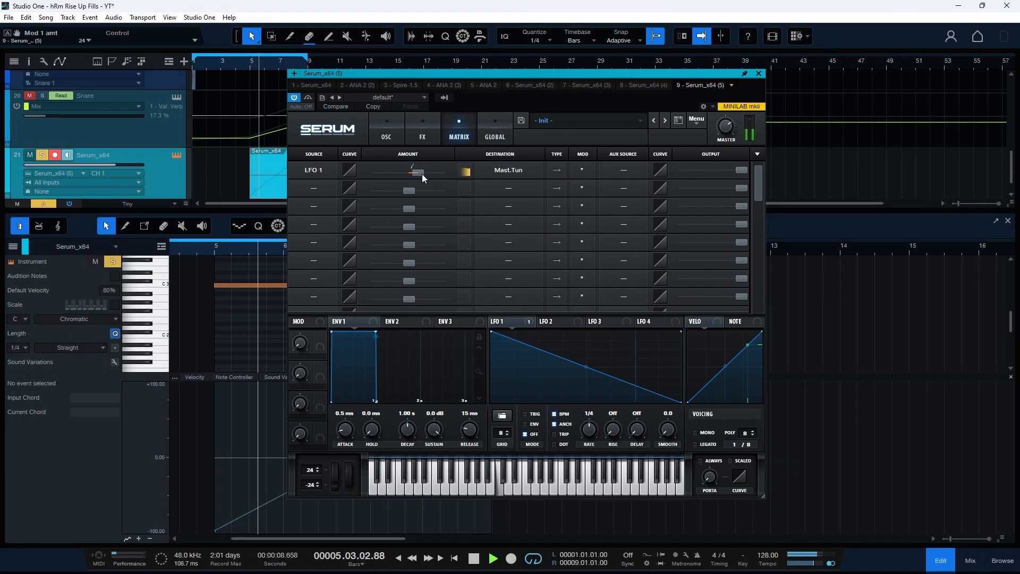
Adjust OSC A's unison voices and set its unison detune to 0.22
{"action": "left_click", "coordinate": [392, 137]}
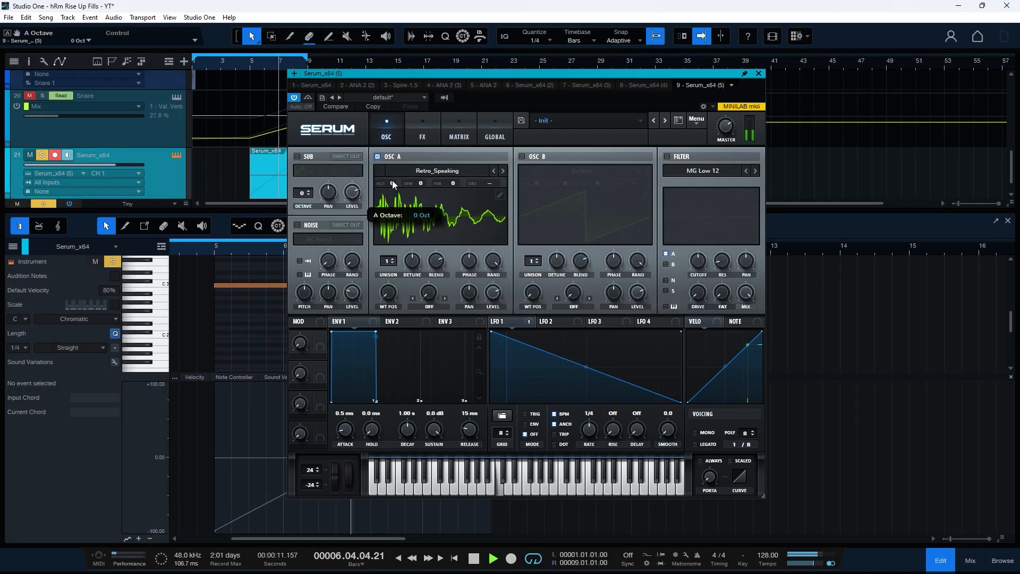
{"action": "left_click", "coordinate": [393, 260]}
{"action": "left_click_drag", "start_coordinate": [408, 260], "coordinate": [408, 250]}
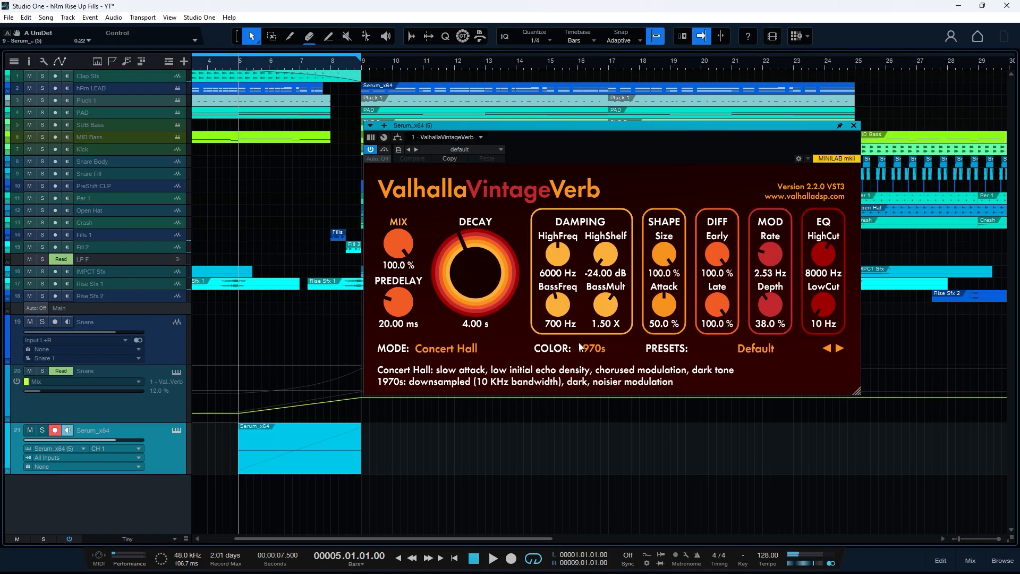
Set ValhallaVintageVerb's Color to 1980s, Mix to 0% and Decay to 8.21 s on the new Serum track
{"action": "left_click", "coordinate": [590, 348]}
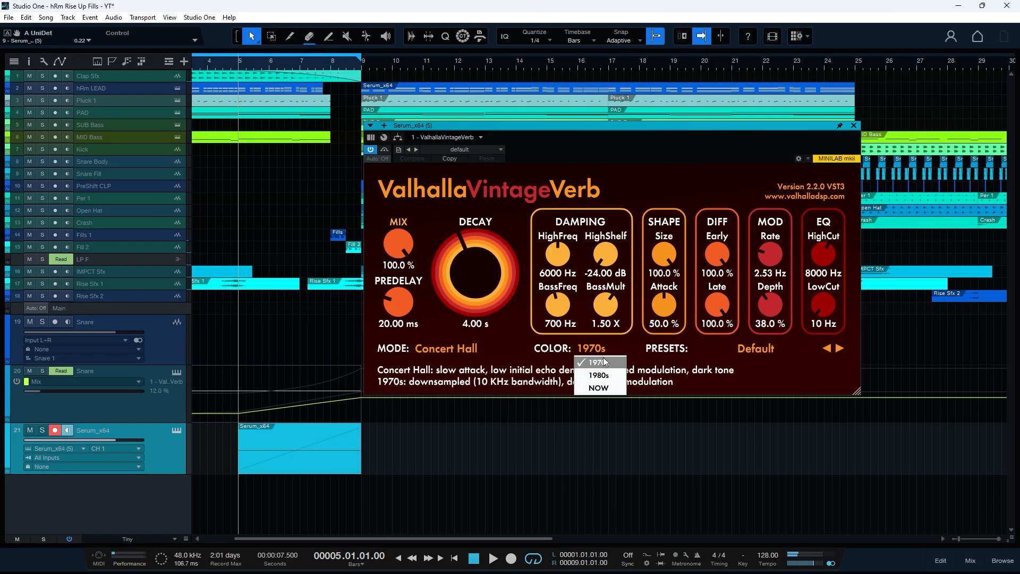
{"action": "left_click", "coordinate": [612, 374]}
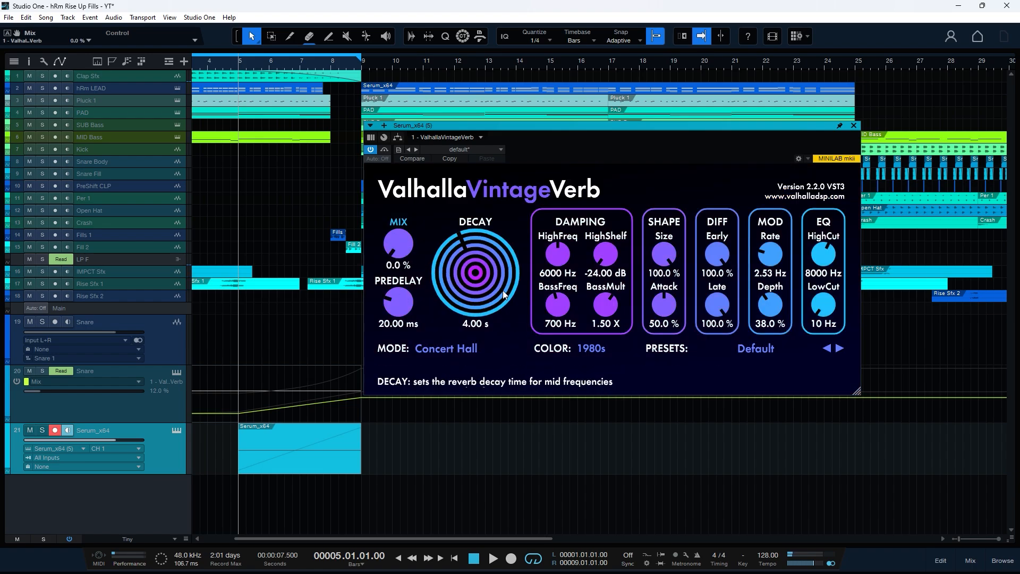
{"action": "scroll", "coordinate": [491, 285], "scroll_direction": "up", "scroll_amount": 8}
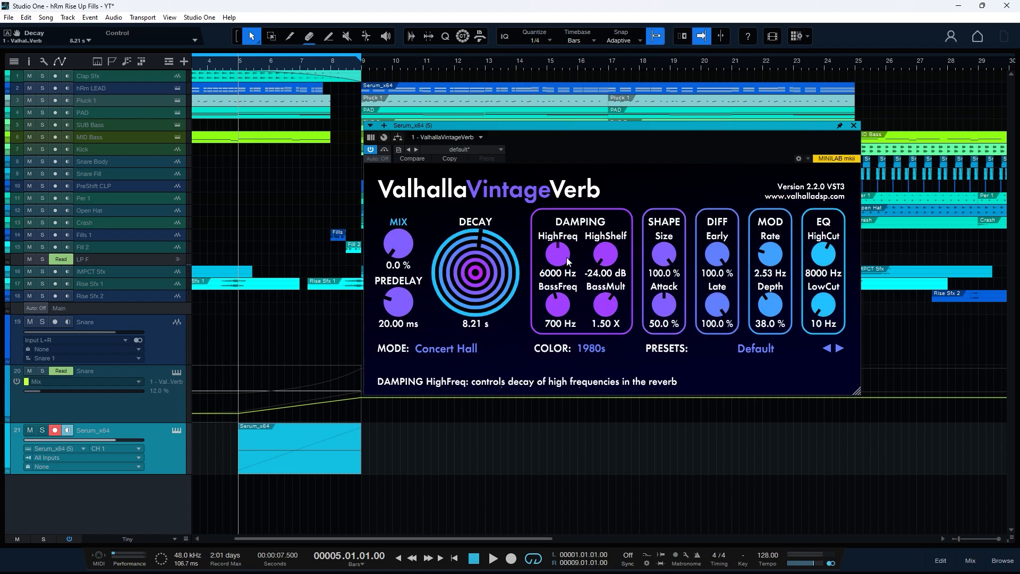
Set the reverb's damping HighFreq to 5040 Hz and HighShelf to 0 dB, HighCut to 11150 Hz and LowCut to 70 Hz
{"action": "mouse_move", "coordinate": [554, 261]}
{"action": "left_mouse_down"}
{"action": "mouse_move", "coordinate": [554, 292]}
{"action": "mouse_move", "coordinate": [562, 269]}
{"action": "left_mouse_up"}
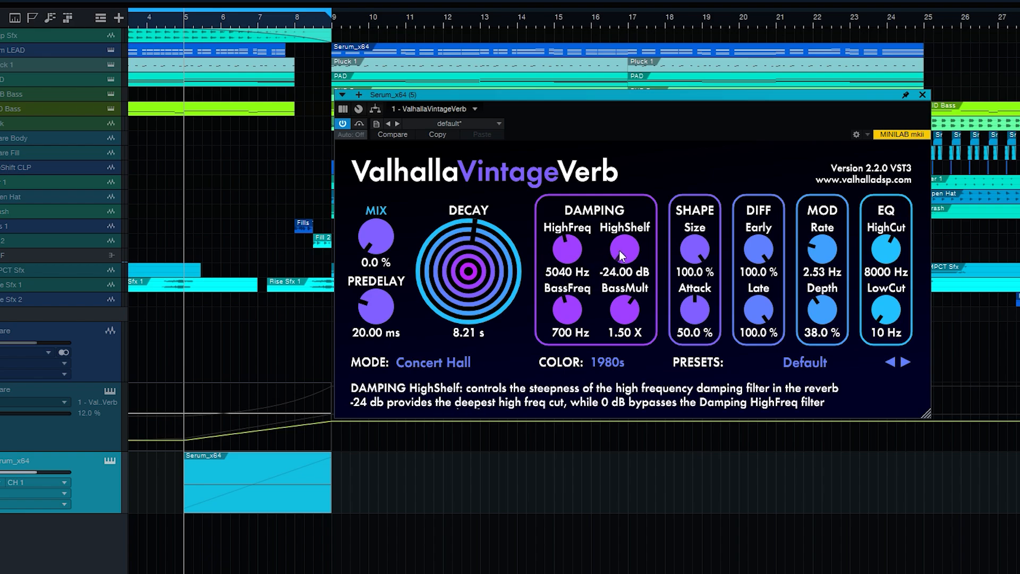
{"action": "left_click_drag", "start_coordinate": [621, 248], "coordinate": [663, 92]}
{"action": "scroll", "coordinate": [894, 235], "scroll_direction": "up", "scroll_amount": 5}
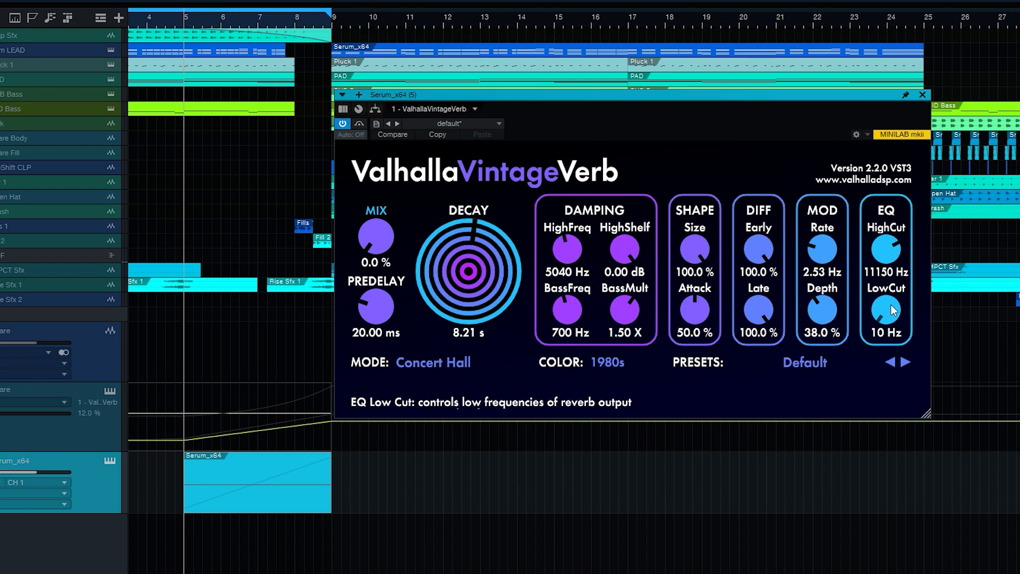
{"action": "scroll", "coordinate": [889, 316], "scroll_direction": "up", "scroll_amount": 2}
{"action": "mouse_move", "coordinate": [377, 240]}
{"action": "left_mouse_down"}
{"action": "mouse_move", "coordinate": [364, 159]}
{"action": "mouse_move", "coordinate": [377, 238]}
{"action": "left_mouse_up"}
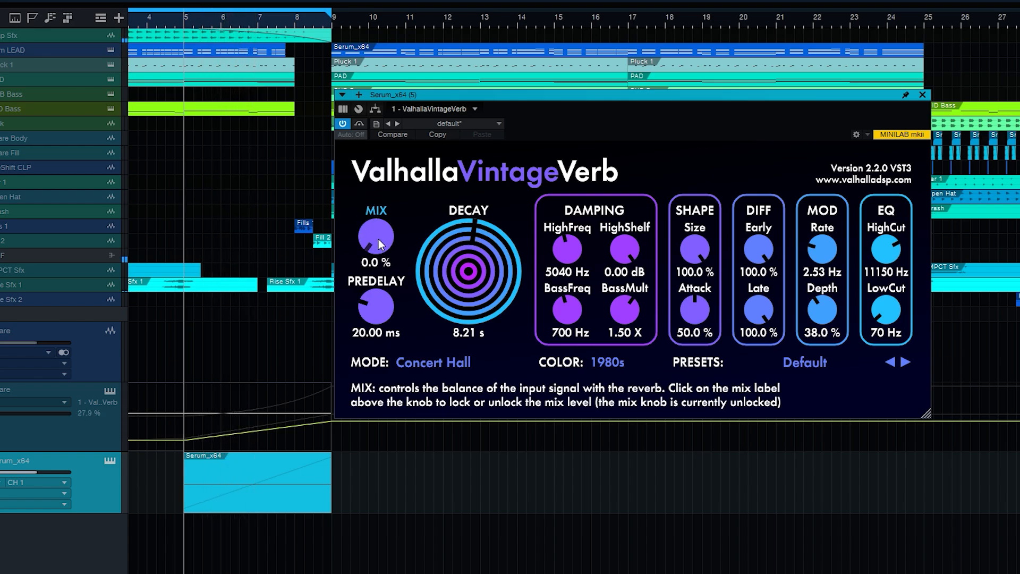
Automate the reverb's Mix on the new Serum track to rise from 0% at bar 5 to bar 9, and play it back
{"action": "left_click", "coordinate": [855, 135]}
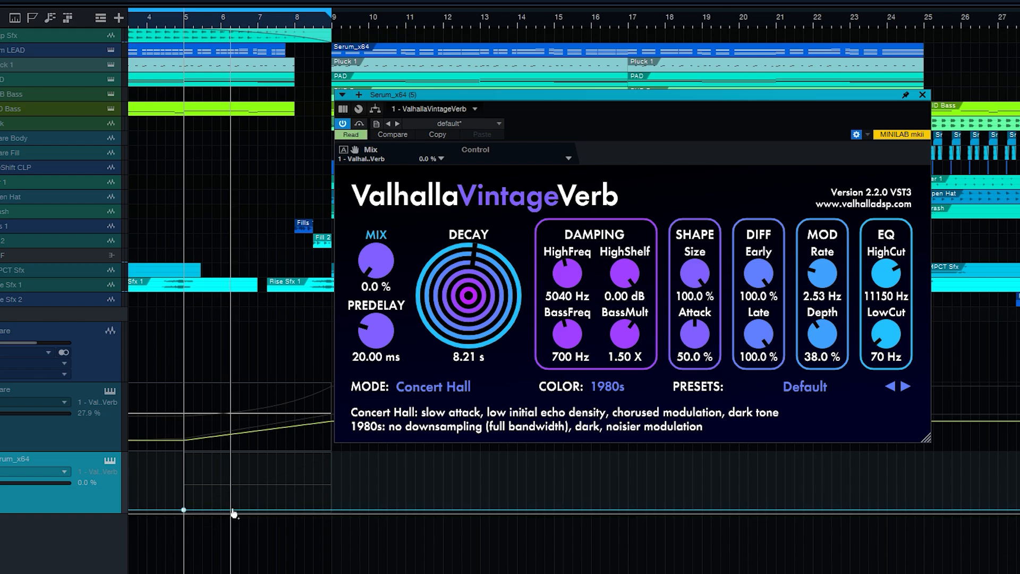
{"action": "left_click_drag", "start_coordinate": [258, 482], "coordinate": [258, 497]}
{"action": "left_click_drag", "start_coordinate": [332, 455], "coordinate": [331, 472]}
{"action": "key", "text": "space"}
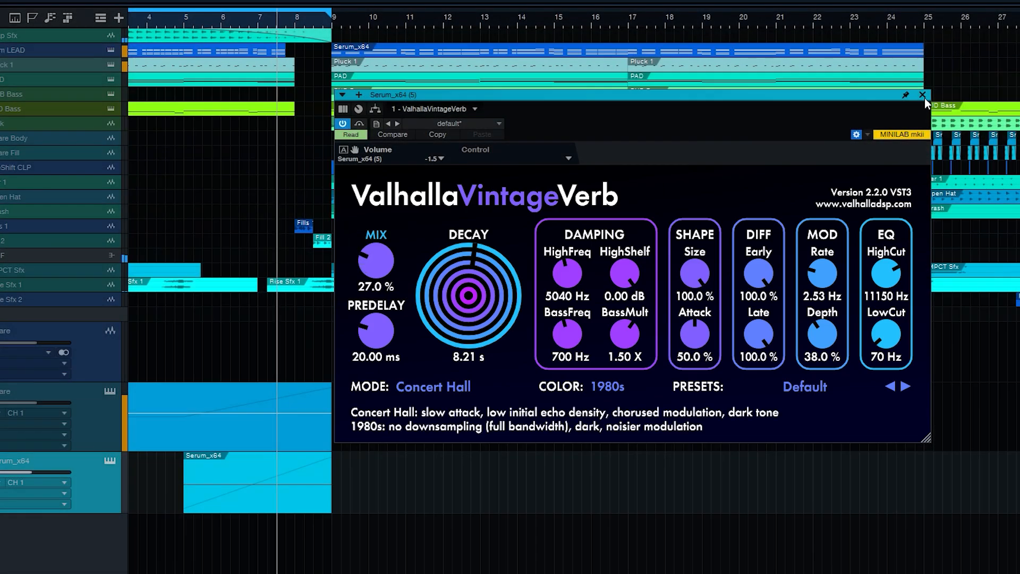
Close the reverb window, extend the loop range from bar 9 to about bar 13, and play the riser into the drop
{"action": "left_click", "coordinate": [923, 110]}
{"action": "left_click_drag", "start_coordinate": [332, 11], "coordinate": [503, 29]}
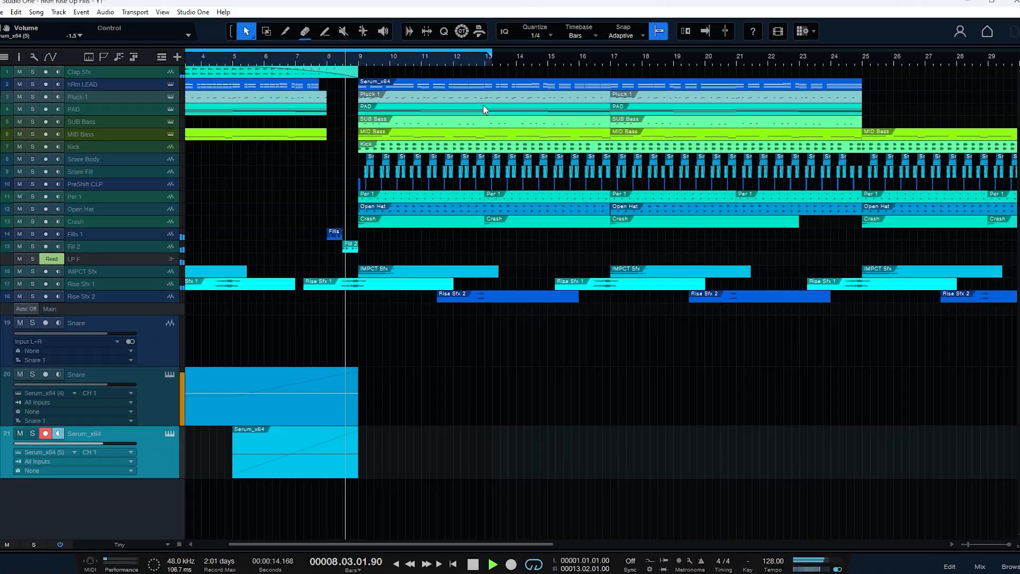
{"action": "key", "text": "space"}
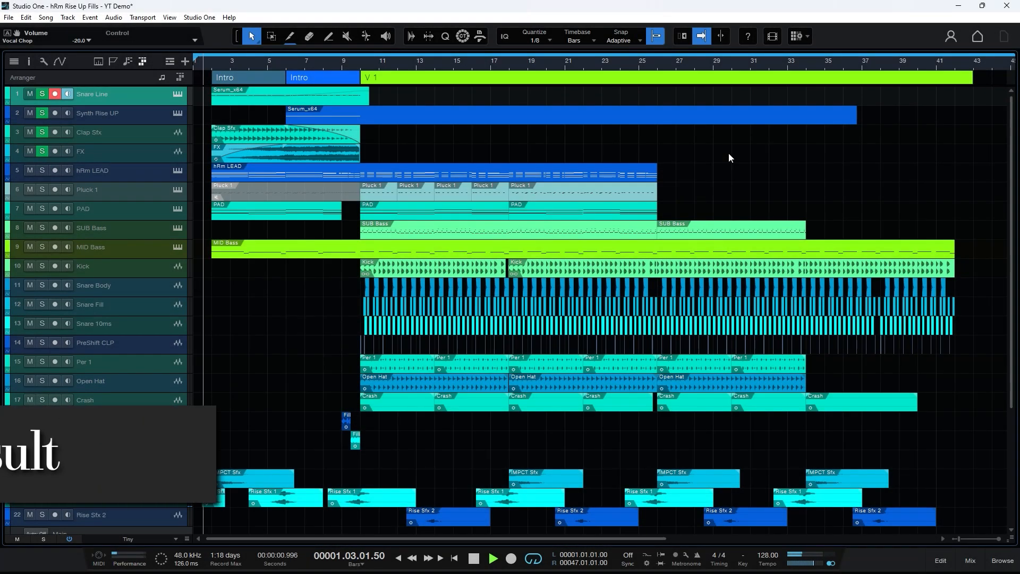
Examine the Serum patches of the Snare Line and Synth Rise UP tracks and the snare clip's Pitch Bend curve during playback
{"action": "left_click", "coordinate": [177, 94]}
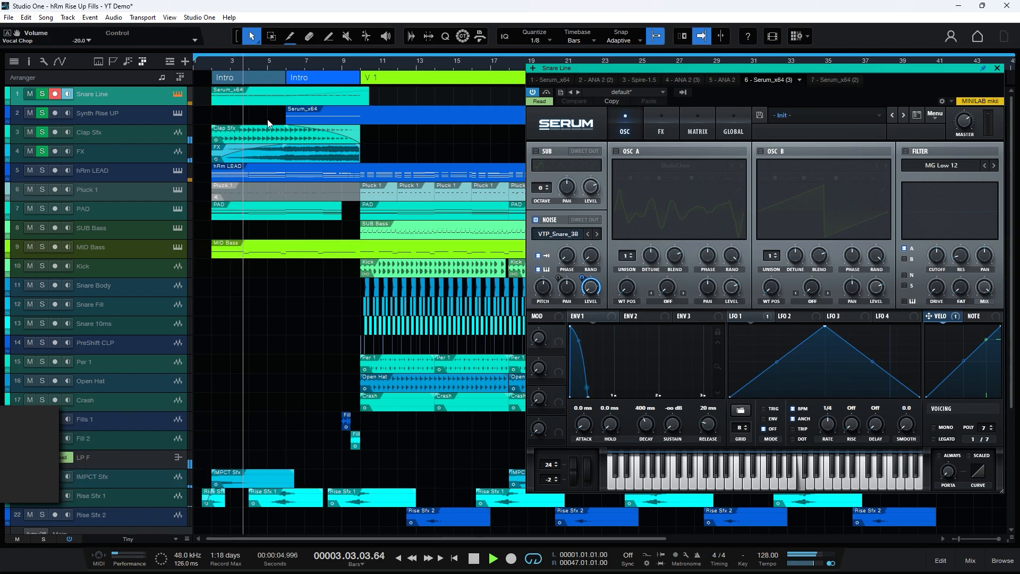
{"action": "left_click", "coordinate": [177, 113]}
{"action": "left_click_drag", "start_coordinate": [441, 93], "coordinate": [846, 128]}
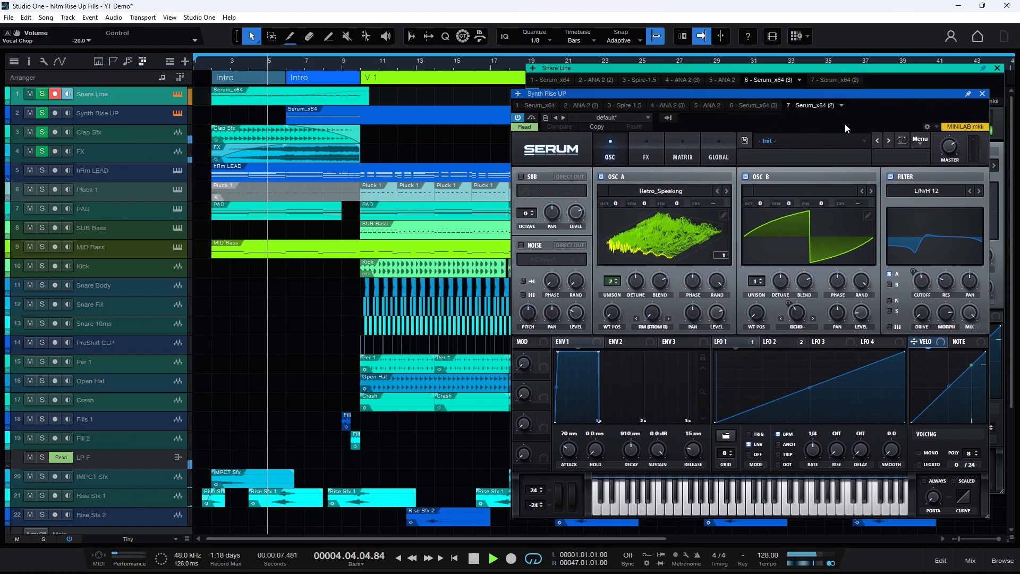
{"action": "left_click", "coordinate": [969, 96]}
{"action": "double_click", "coordinate": [334, 97]}
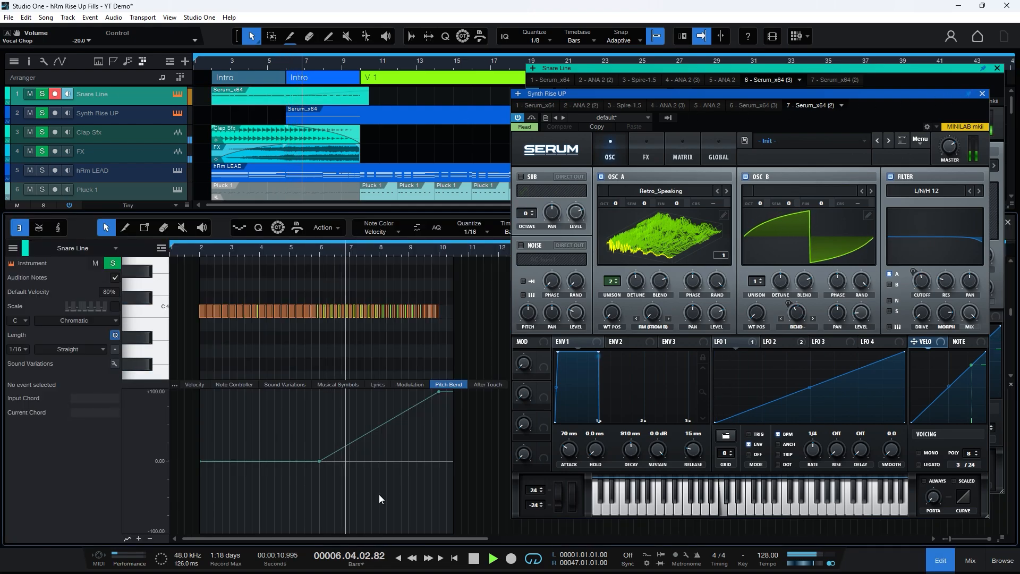
{"action": "left_click", "coordinate": [920, 83]}
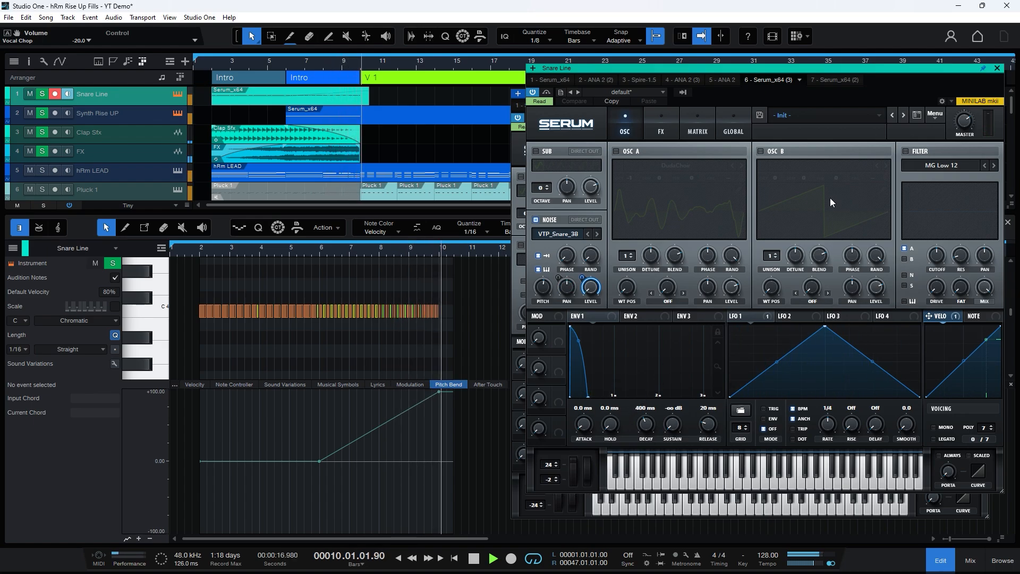
{"action": "left_click", "coordinate": [997, 68]}
{"action": "left_click", "coordinate": [983, 94]}
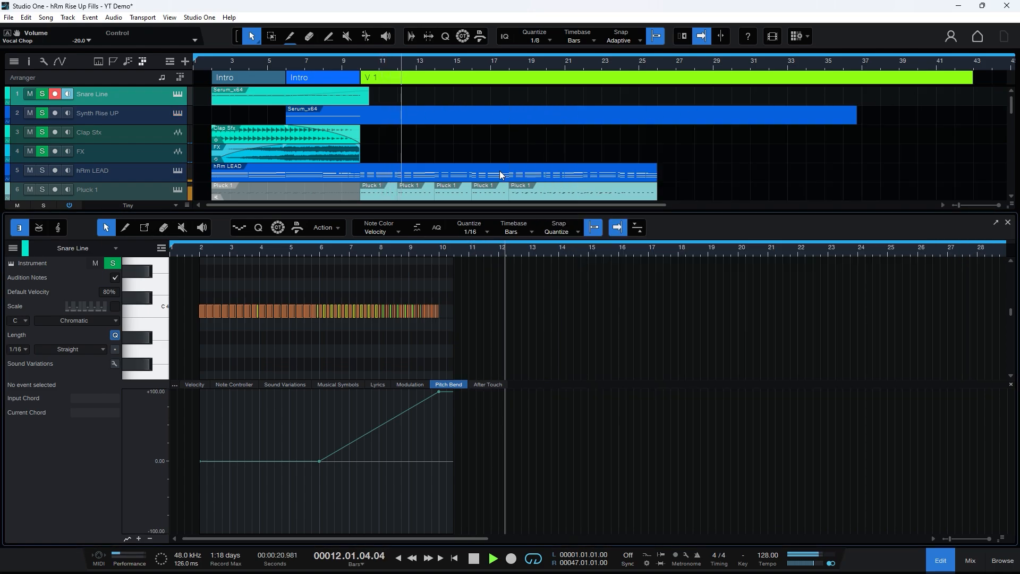
Examine the hRm LEAD clip's notes in the note editor and the Serum patch behind them
{"action": "key", "text": "F2"}
{"action": "double_click", "coordinate": [476, 174]}
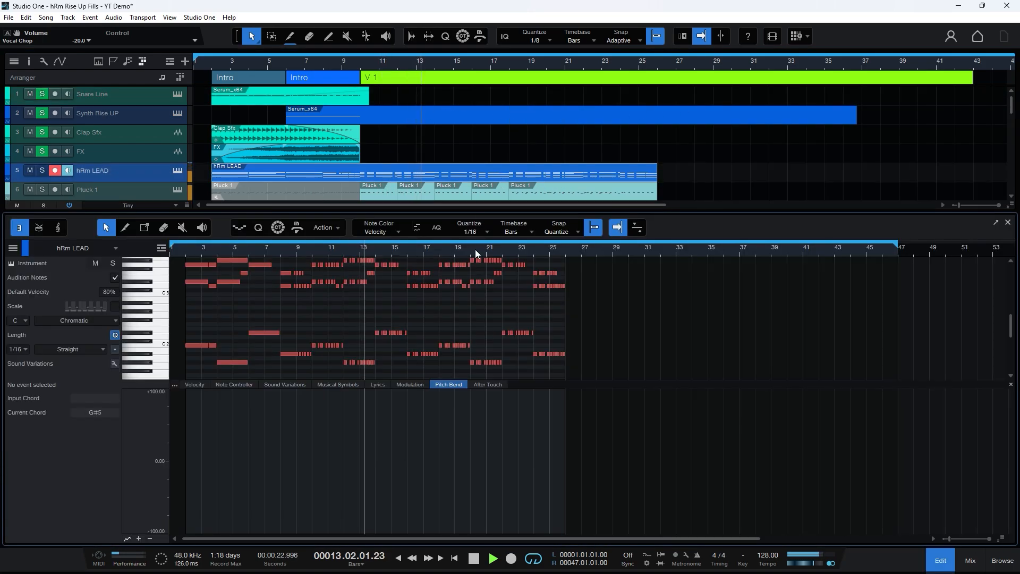
{"action": "left_click_drag", "start_coordinate": [477, 250], "coordinate": [489, 221]}
{"action": "left_click", "coordinate": [175, 172]}
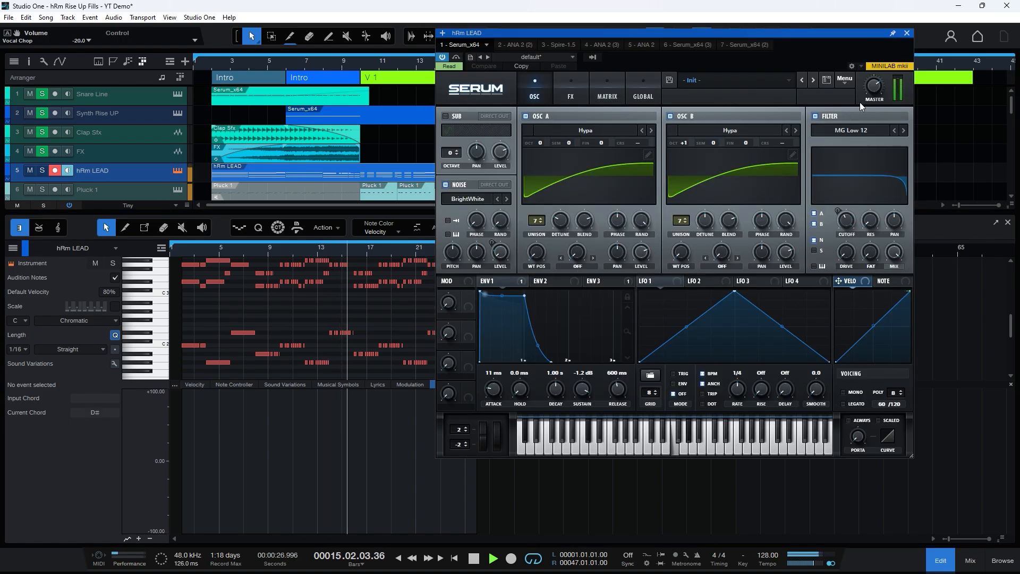
{"action": "left_click", "coordinate": [906, 34]}
Show the track automation and enlarge the hRm LEAD track to inspect its Band 2 Frequency curve across the arrangement
{"action": "key", "text": "a"}
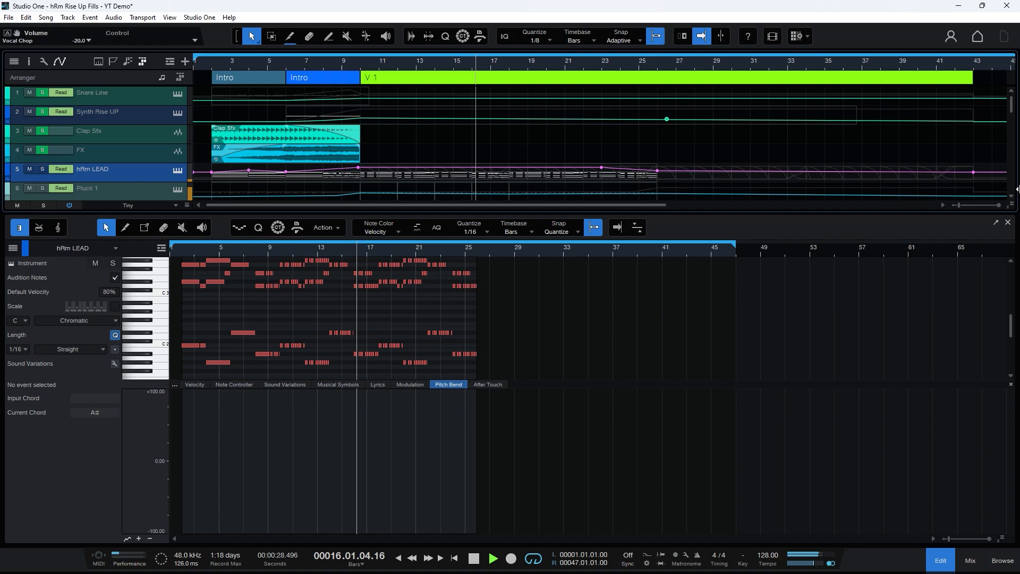
{"action": "left_click", "coordinate": [1008, 222]}
{"action": "left_click_drag", "start_coordinate": [177, 180], "coordinate": [179, 291]}
Examine the Pro-Q 3, X-Trem and LFOTool inserts on the hRm LEAD track while the song plays
{"action": "key", "text": "F11"}
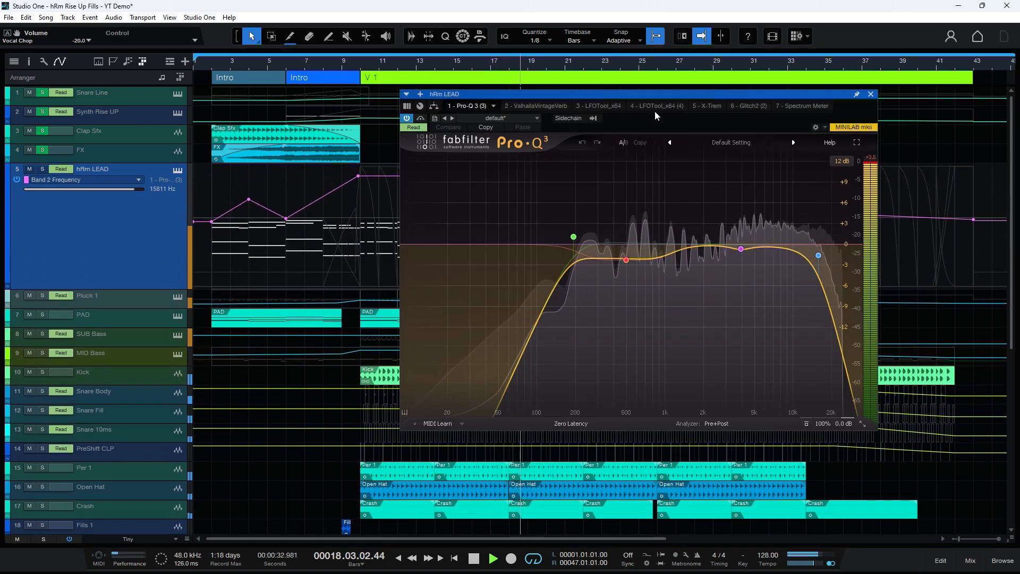
{"action": "left_click", "coordinate": [705, 105]}
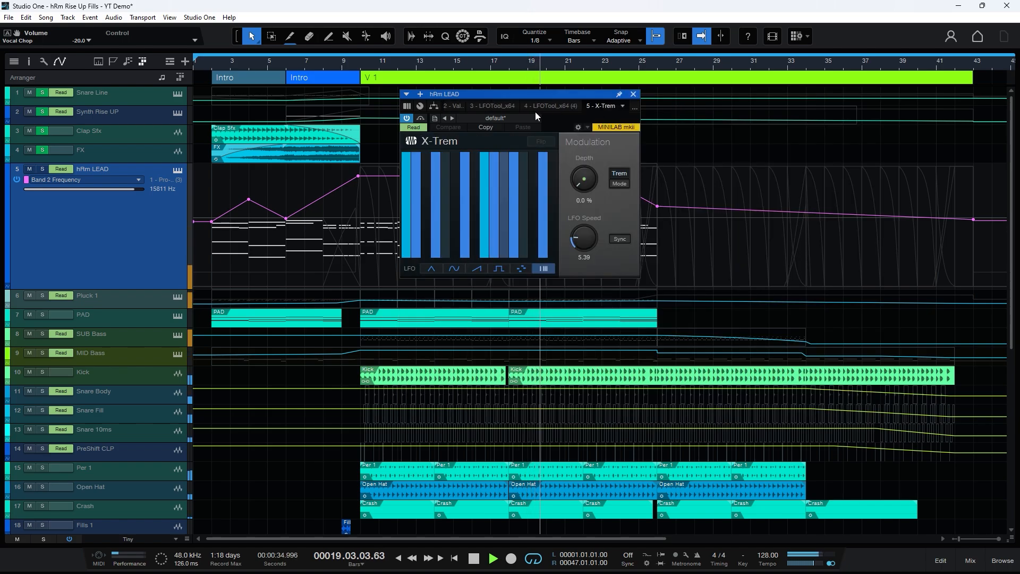
{"action": "left_click", "coordinate": [493, 105]}
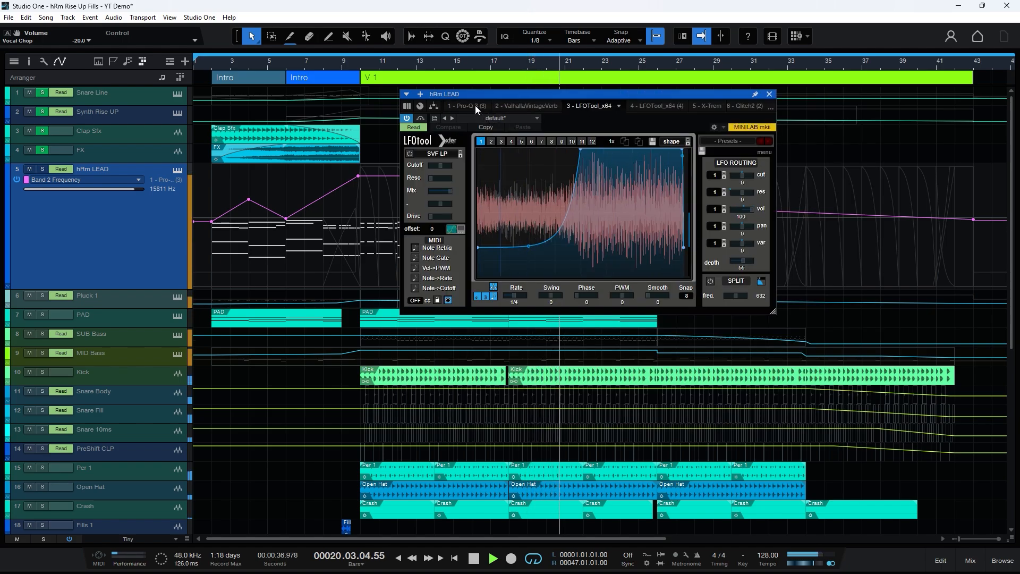
{"action": "left_click", "coordinate": [475, 105]}
{"action": "key", "text": "F11"}
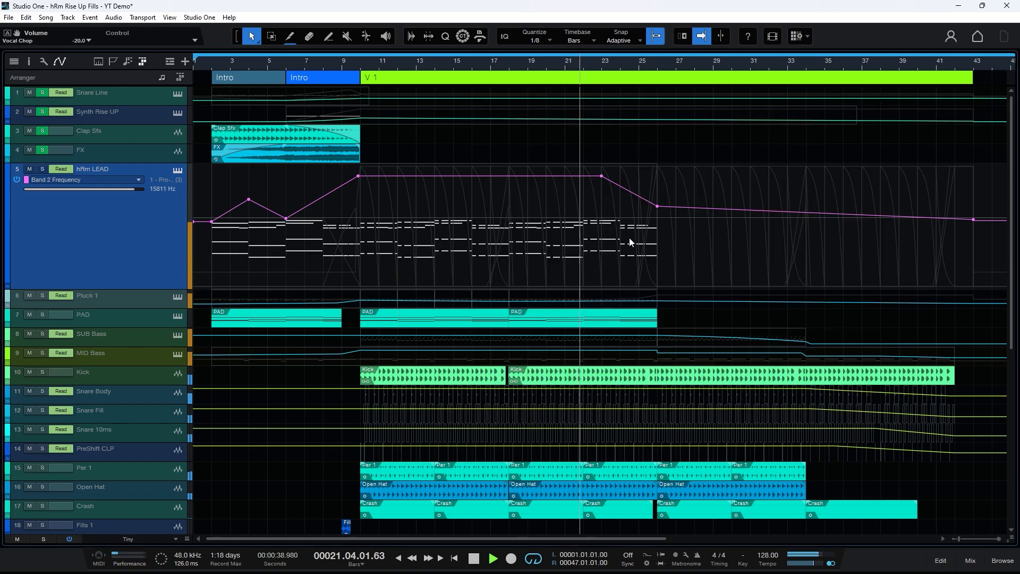
{"action": "key", "text": "F11"}
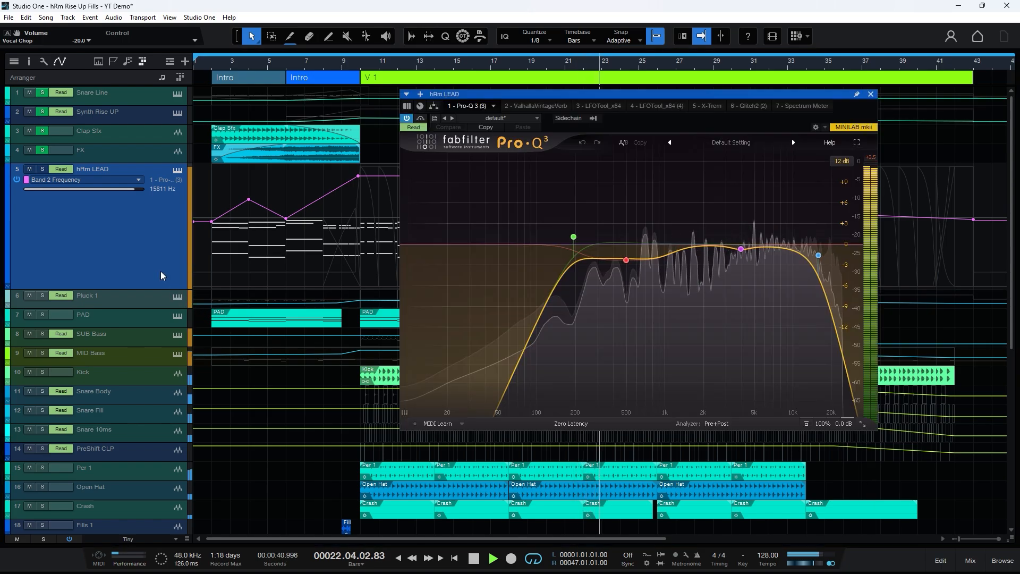
{"action": "left_click_drag", "start_coordinate": [692, 126], "coordinate": [582, 126]}
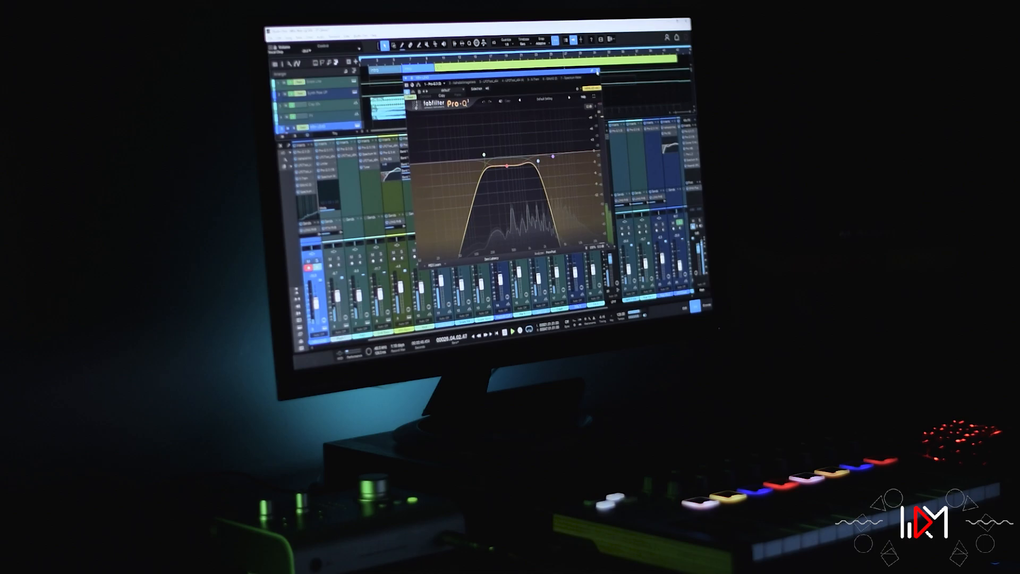
{"action": "left_click", "coordinate": [597, 72]}
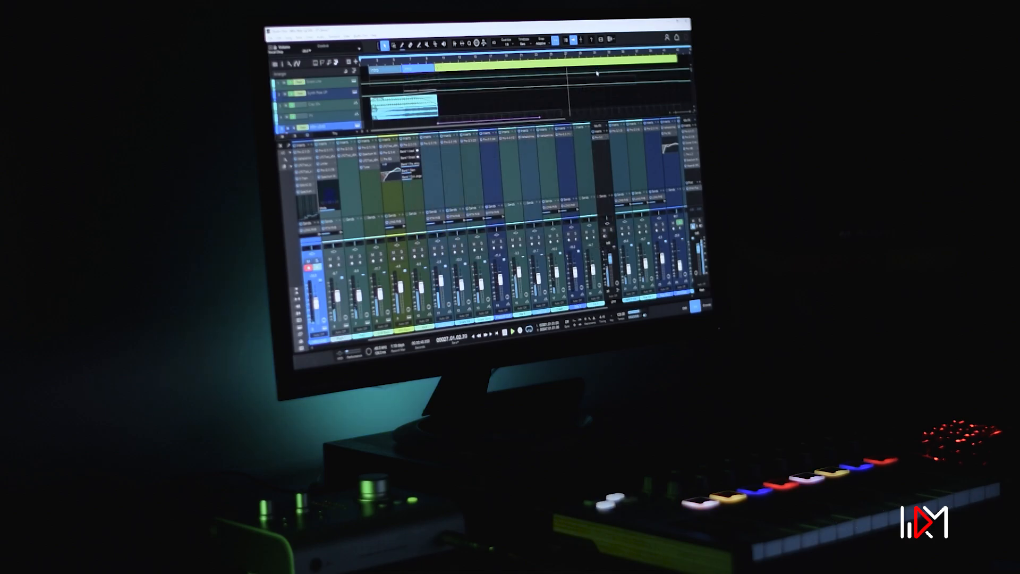
Look through the mixer channels, check the main output's spectrum in SPAN Plus, and review the whole arrangement during playback
{"action": "left_click_drag", "start_coordinate": [417, 333], "coordinate": [570, 321]}
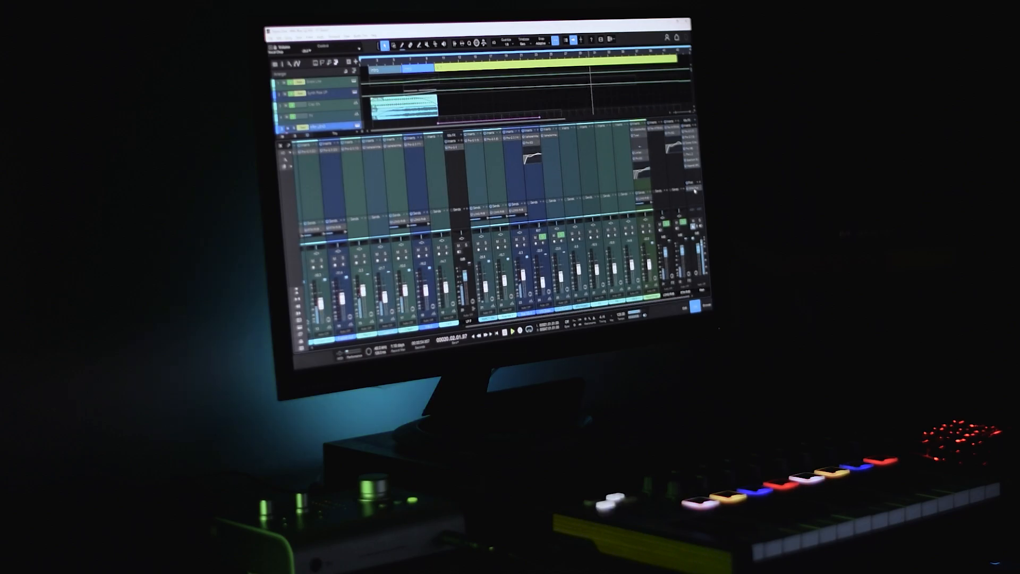
{"action": "double_click", "coordinate": [695, 190]}
{"action": "left_click_drag", "start_coordinate": [506, 52], "coordinate": [607, 120]}
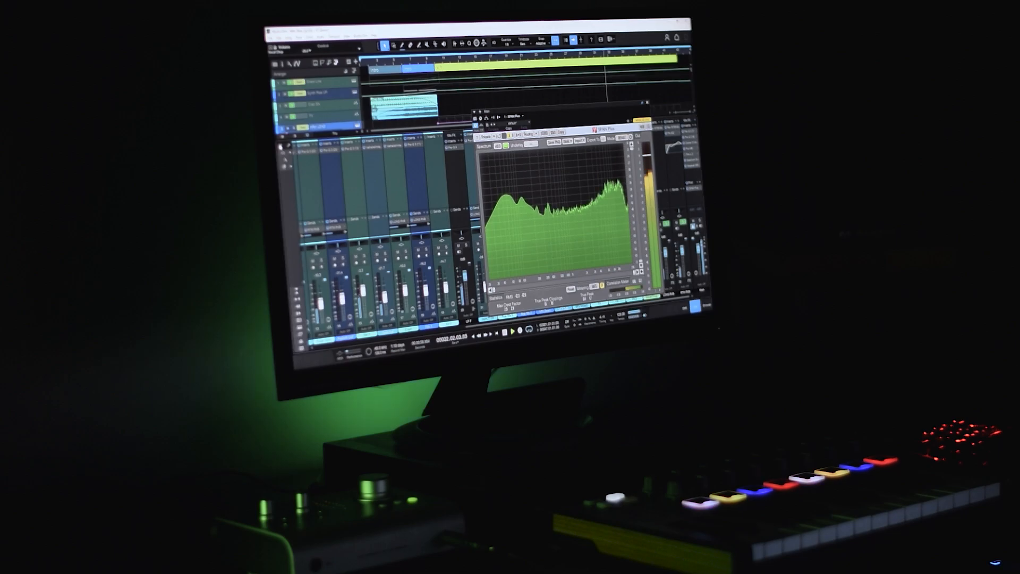
{"action": "left_click", "coordinate": [281, 147]}
{"action": "scroll", "coordinate": [431, 55], "scroll_direction": "down", "scroll_amount": 3}
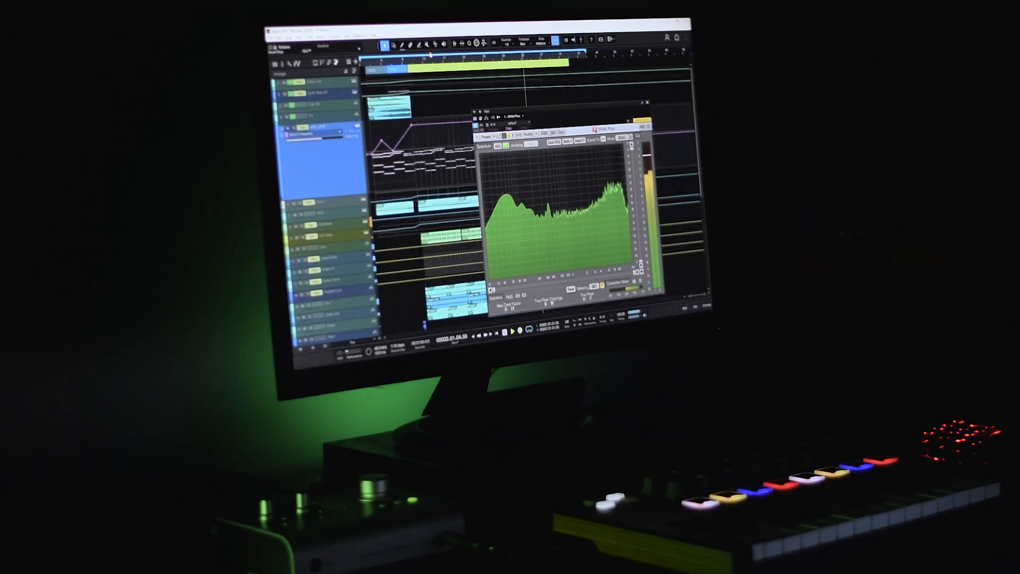
{"action": "left_click", "coordinate": [646, 103]}
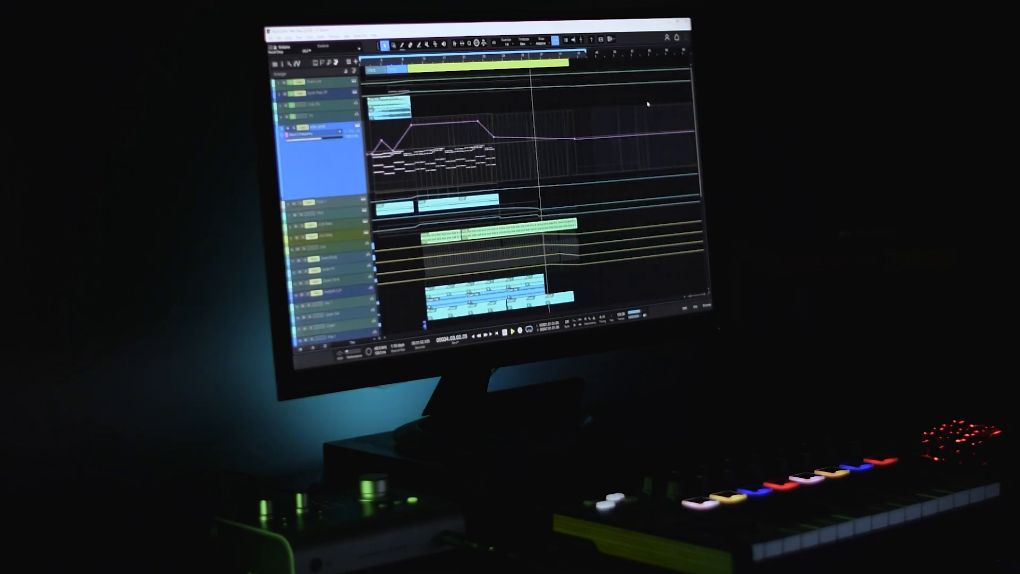
{"action": "scroll", "coordinate": [648, 100], "scroll_direction": "down", "scroll_amount": 3}
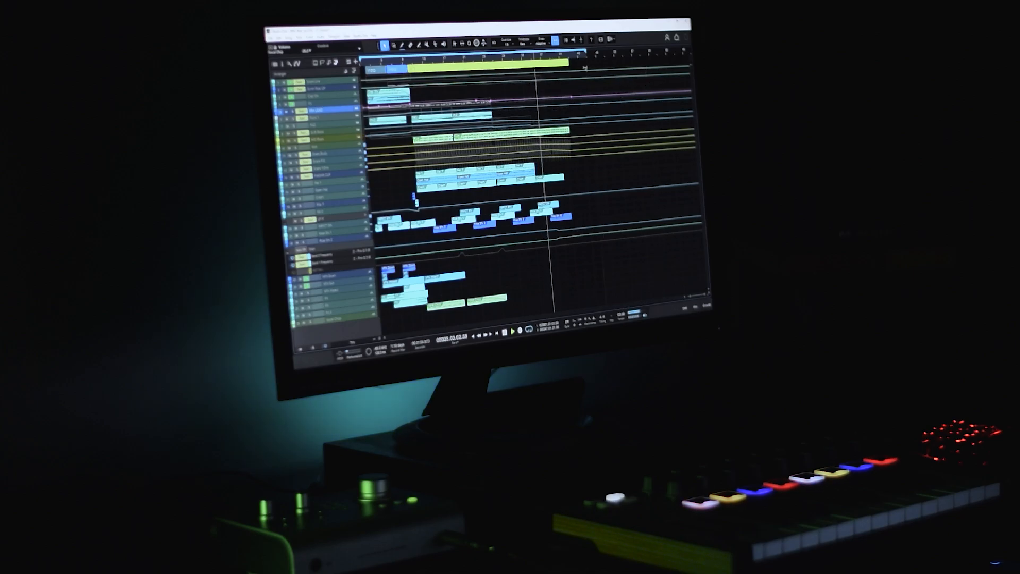